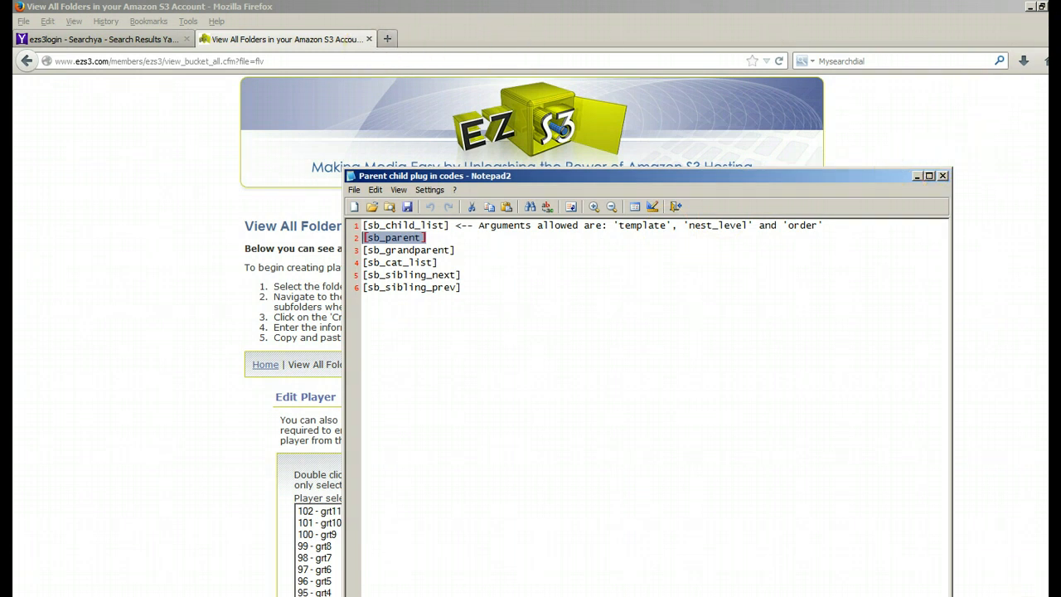
Step: Close the browser window showing the EZS3 folder list, including both of its tabs
click(1043, 7)
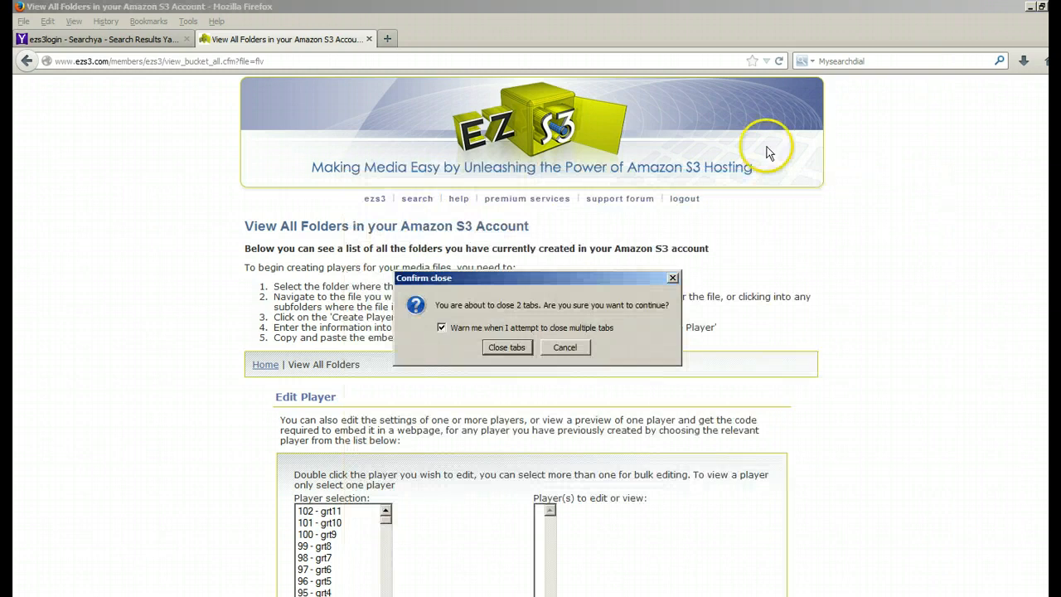
click(504, 349)
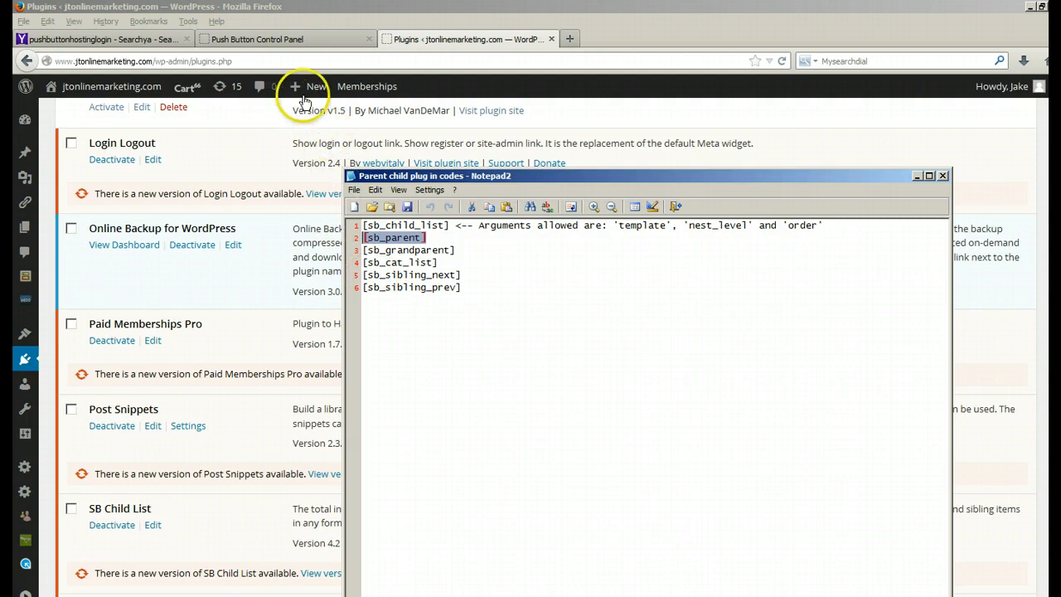
Step: Create a new WordPress page on jtonlinemarketing.com and title it "1 Welcome"
mouse_move(304, 95)
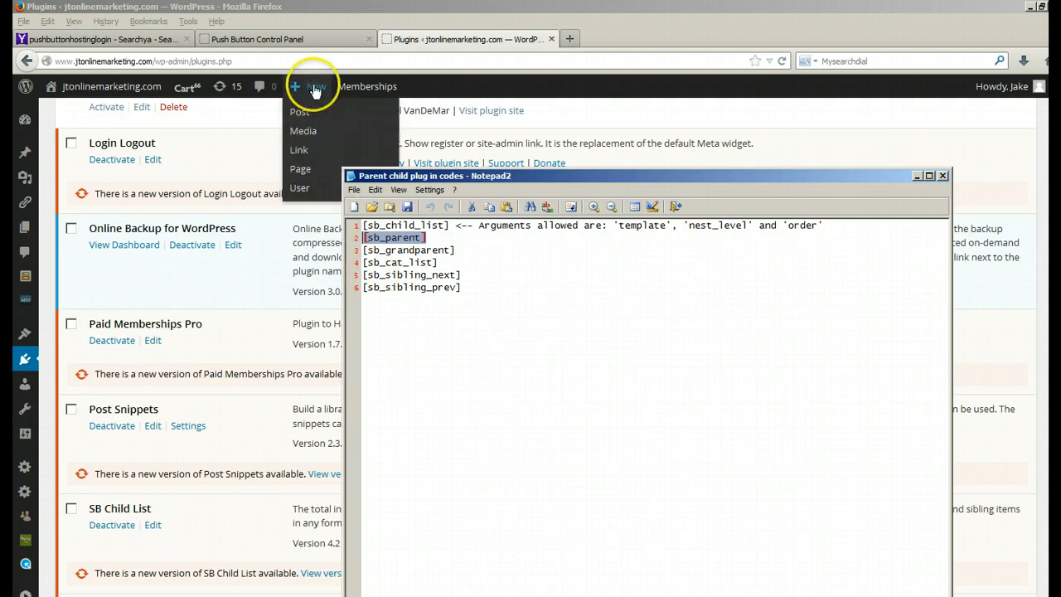
click(299, 170)
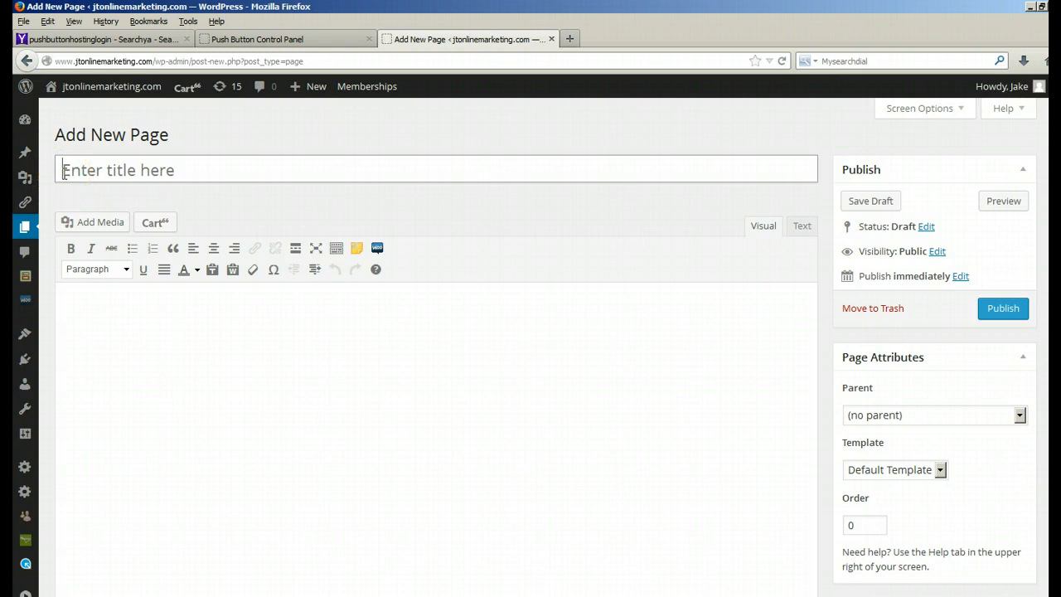
text(1 We)
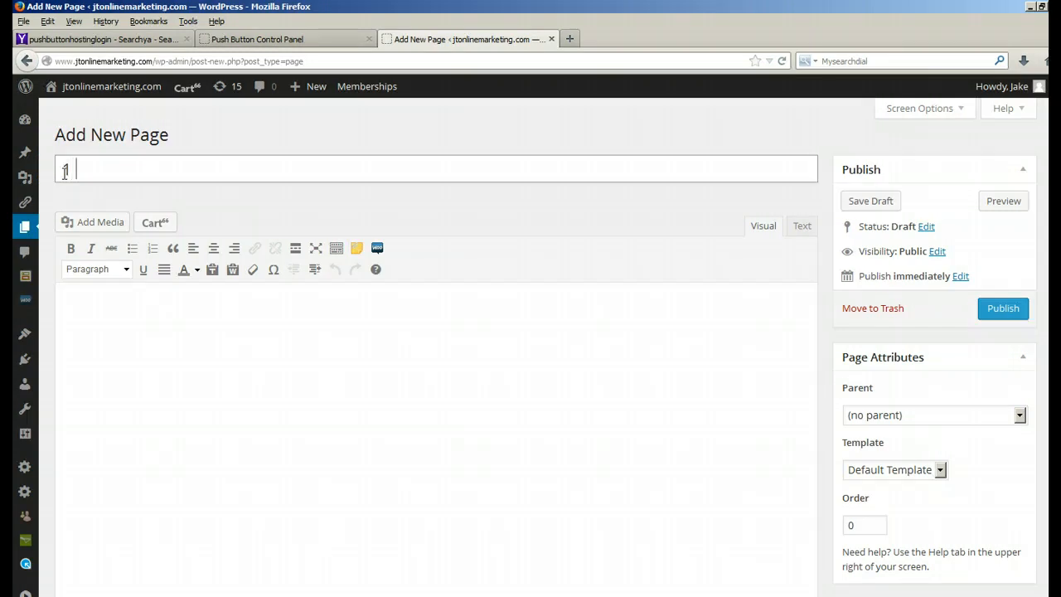
text(lcome)
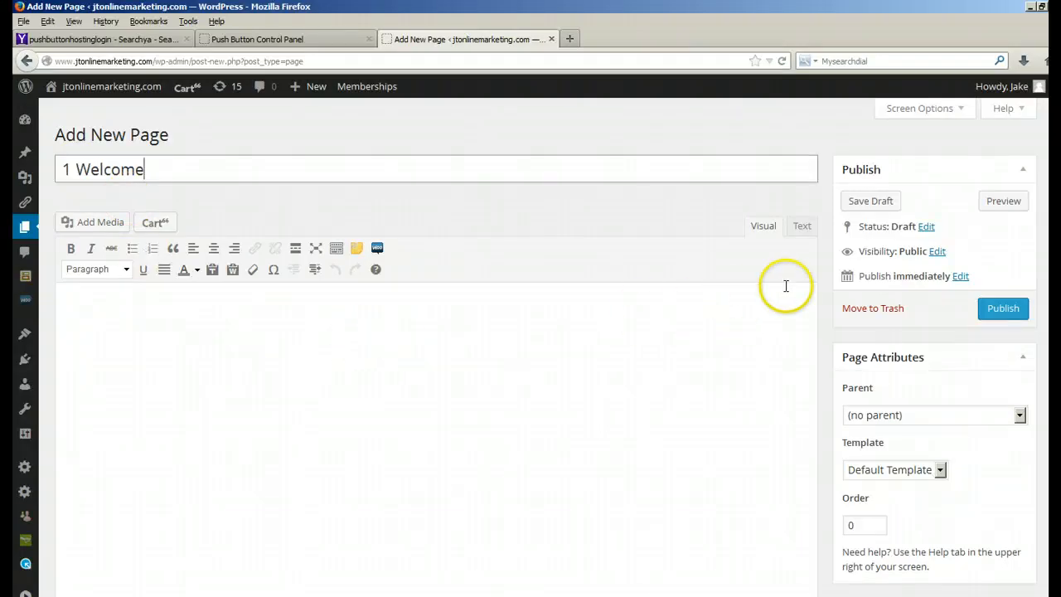
Step: Copy the grt1 object code from the EZs3 Get Response embed codes file into the page body in text mode
click(801, 226)
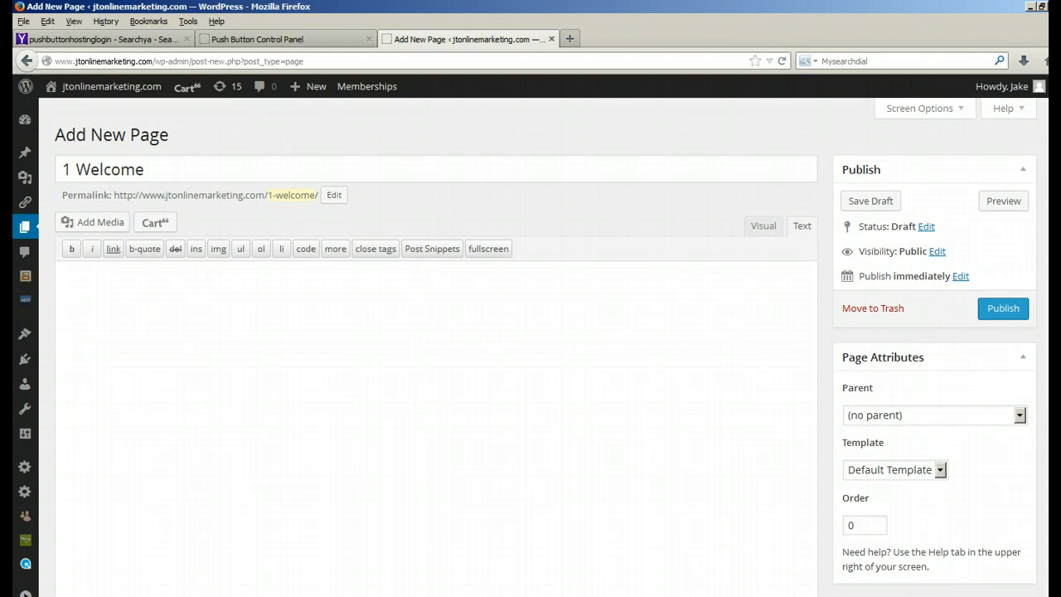
key(alt+Tab)
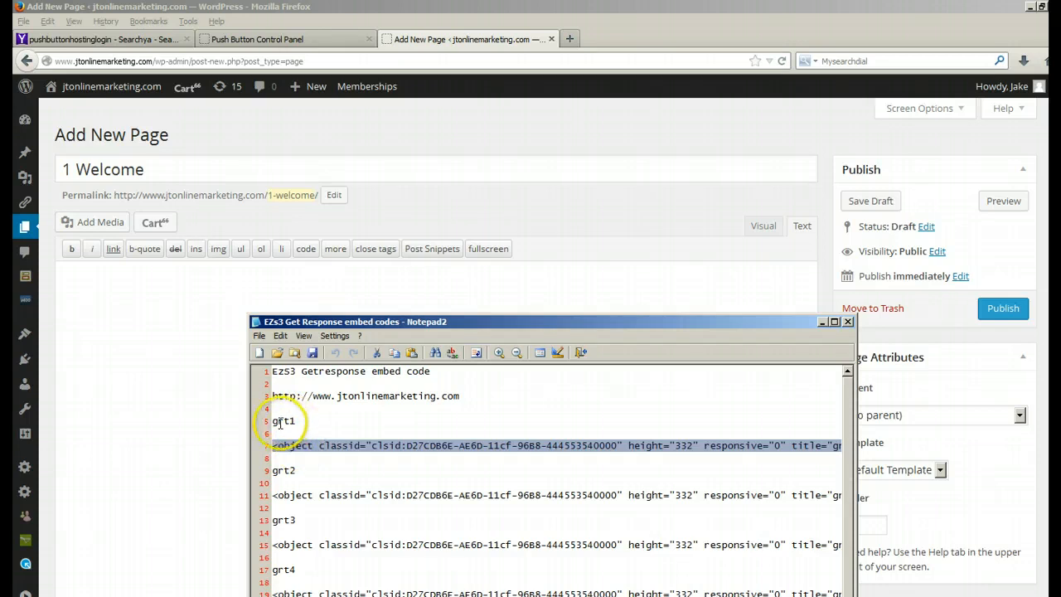
right_click(322, 450)
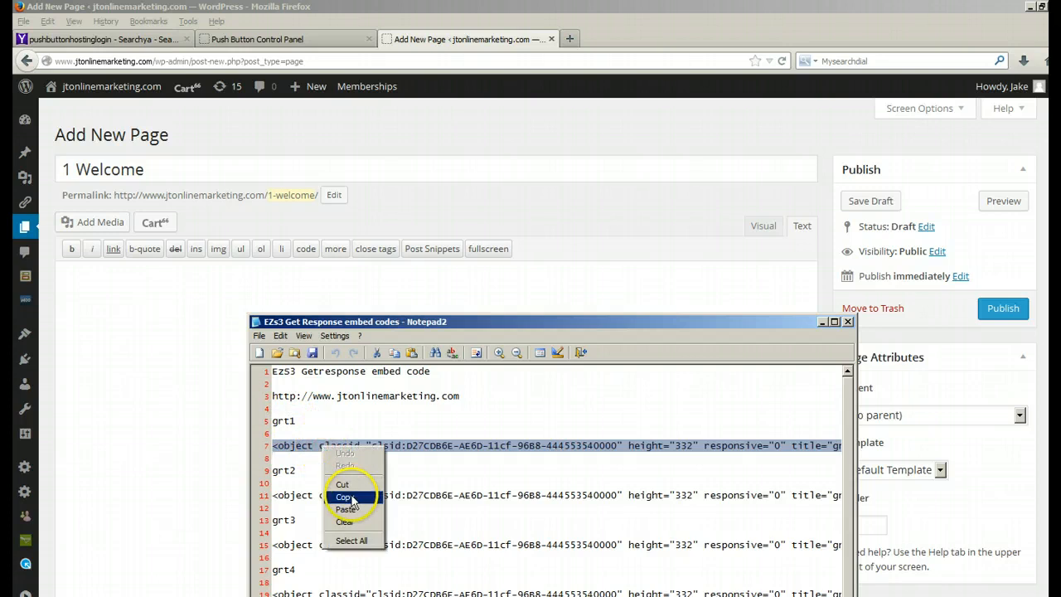
click(345, 498)
click(73, 285)
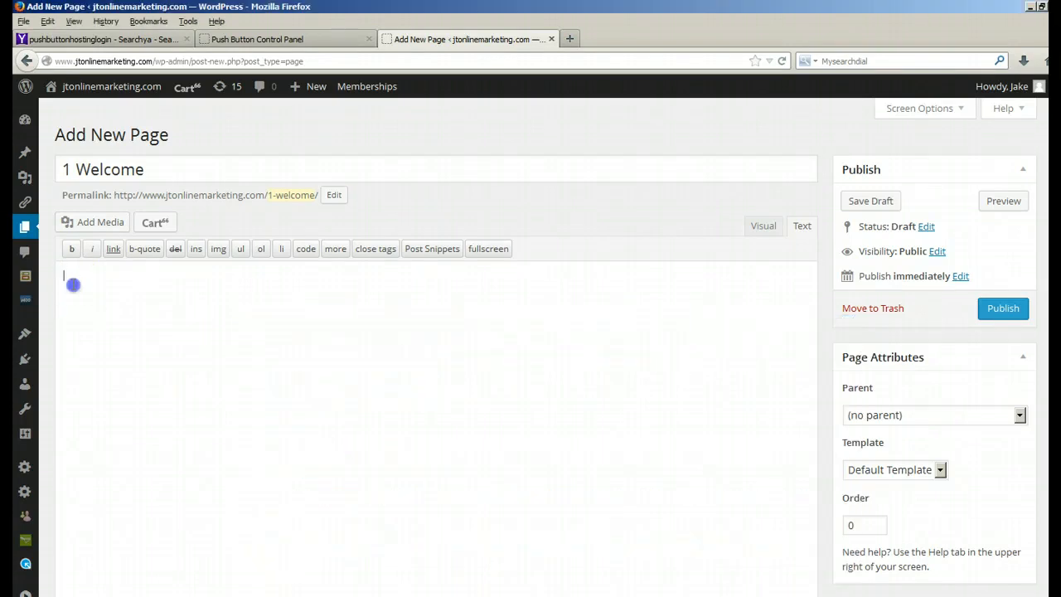
right_click(73, 280)
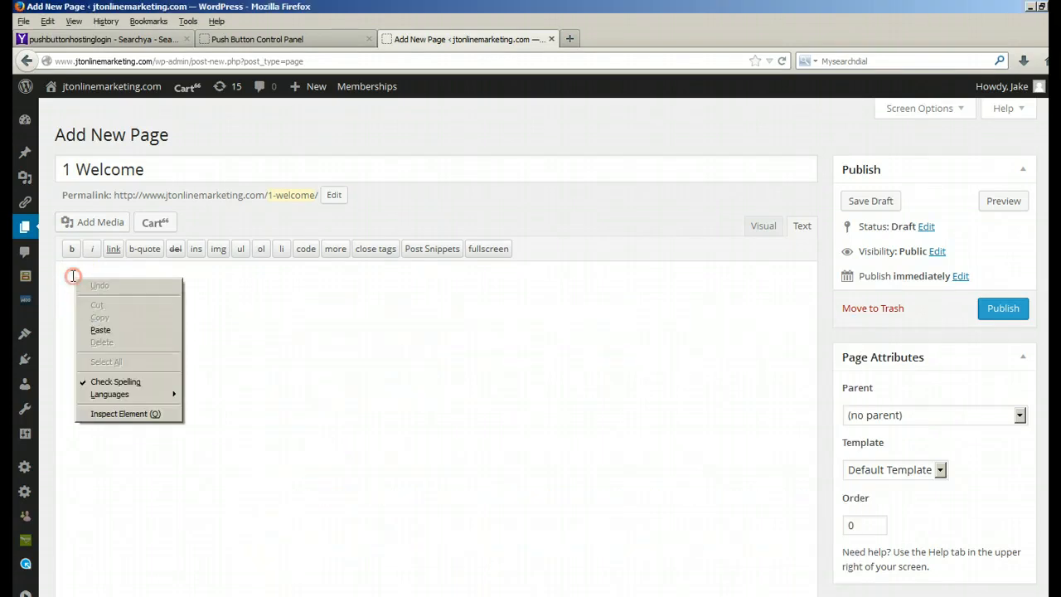
click(100, 330)
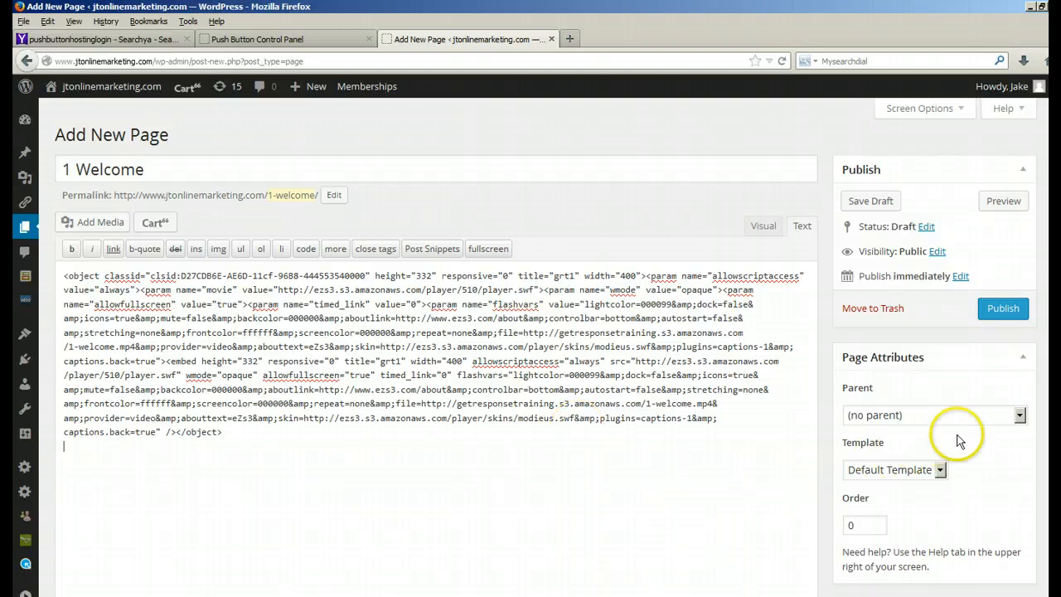
Step: Set the page's parent to "Autoresponder Training - Get Response"
click(1021, 418)
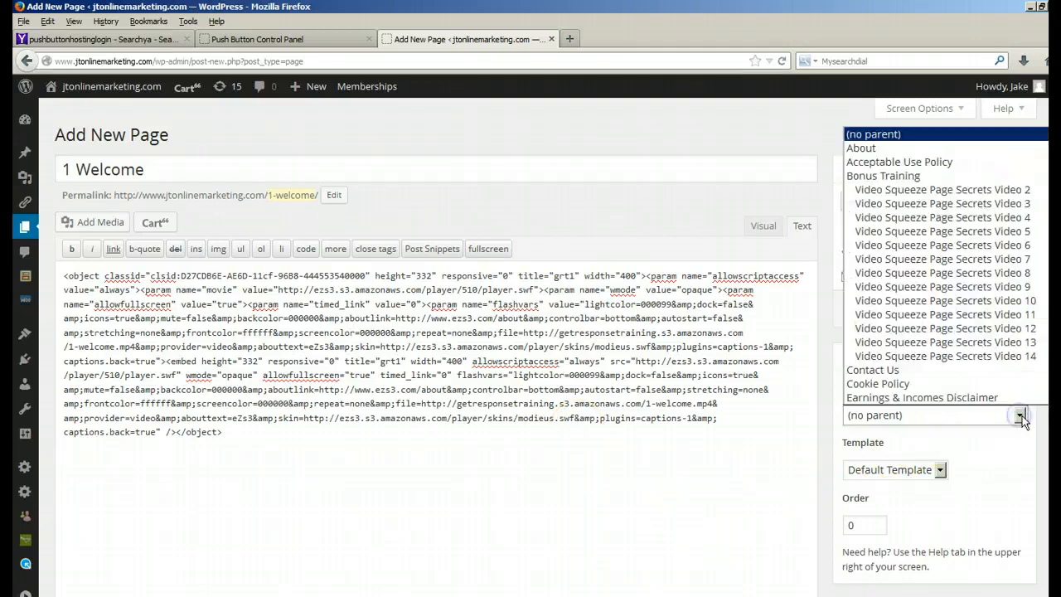
scroll(948, 344, down, 2)
scroll(948, 344, down, 10)
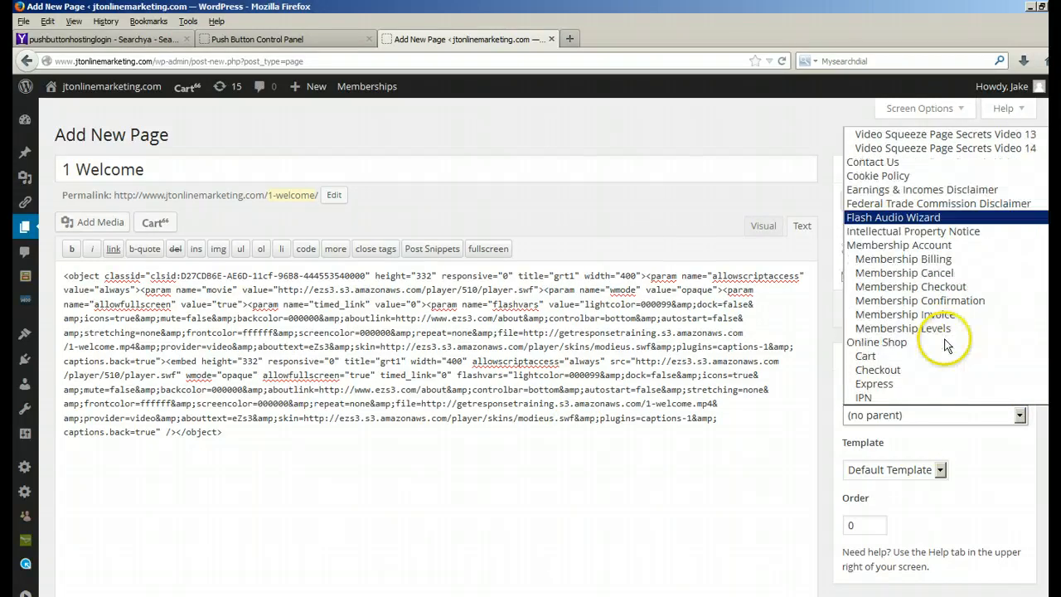
scroll(941, 348, down, 15)
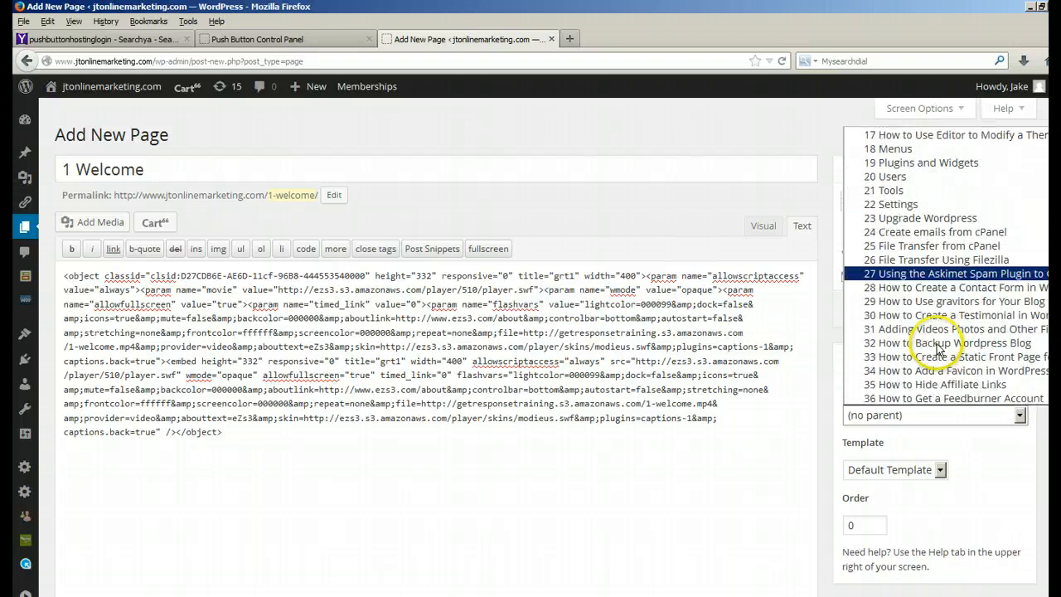
scroll(935, 355, down, 6)
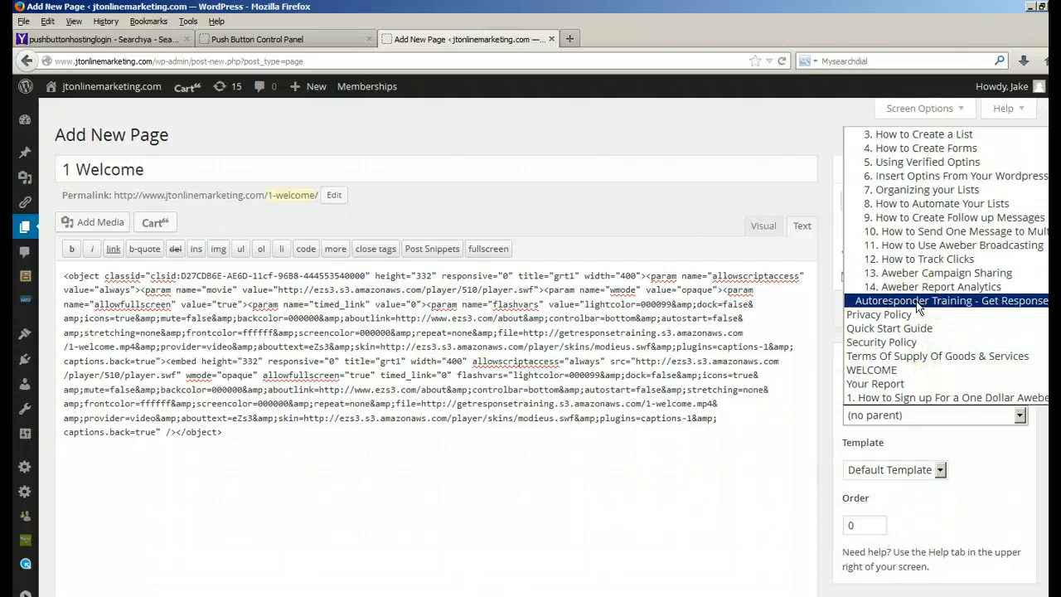
click(918, 301)
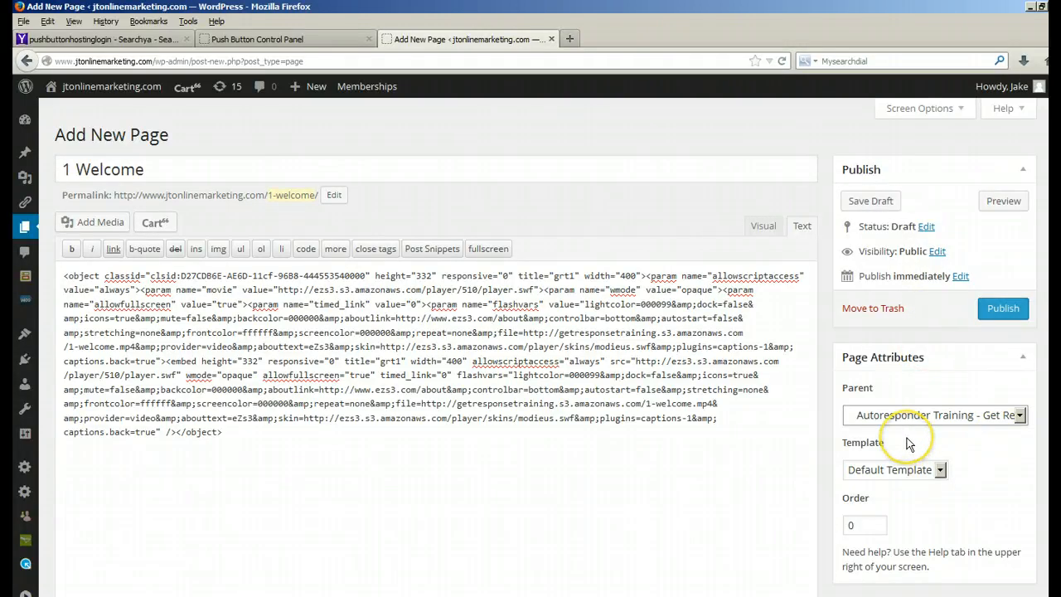
Step: Set the page order to 1 and require Platinum membership for the page
click(854, 525)
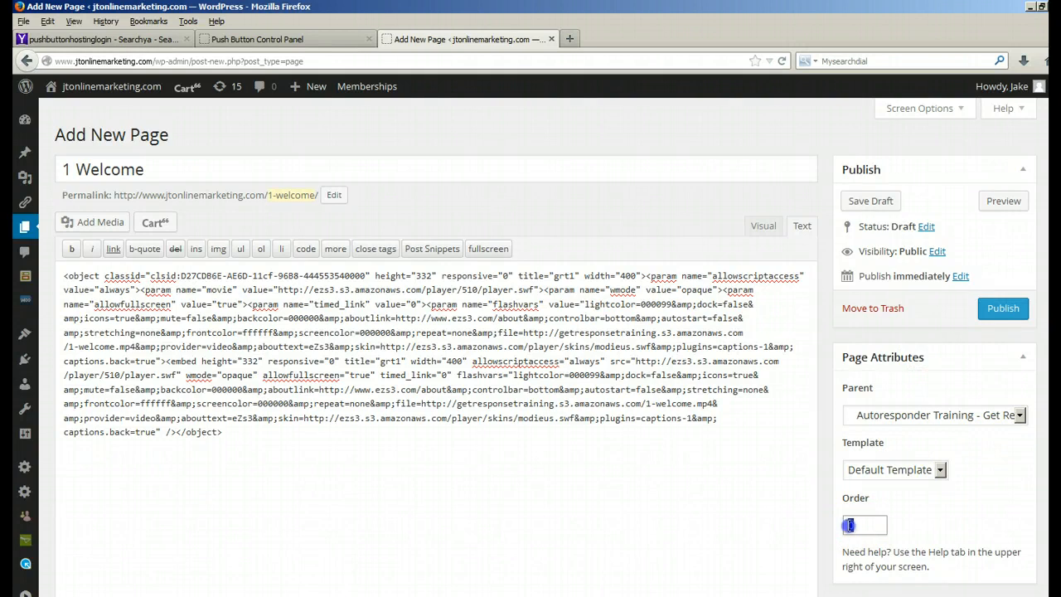
key(BackSpace)
text(1)
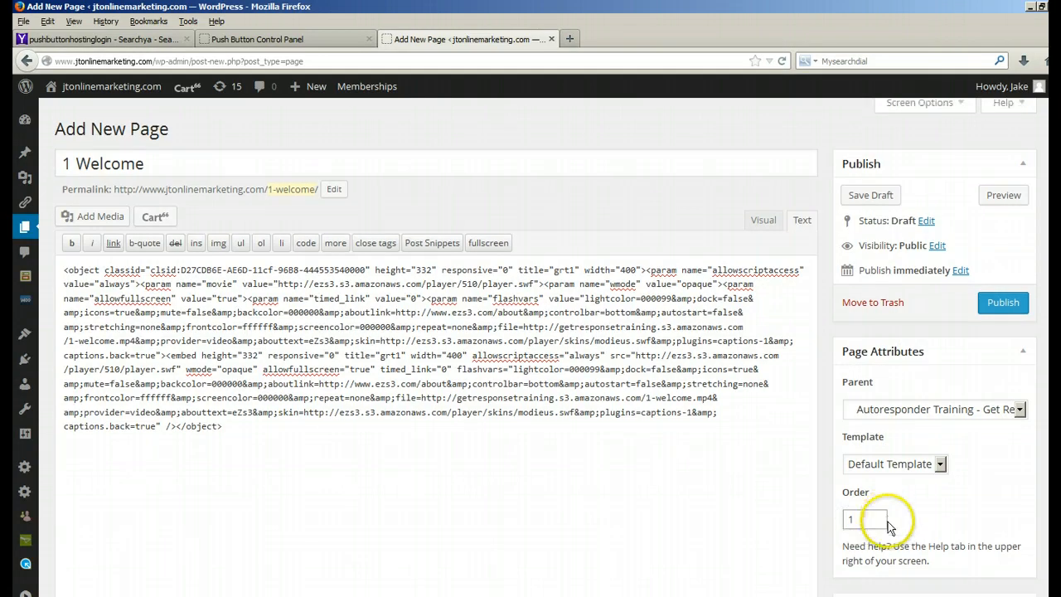
scroll(884, 520, down, 2)
click(848, 563)
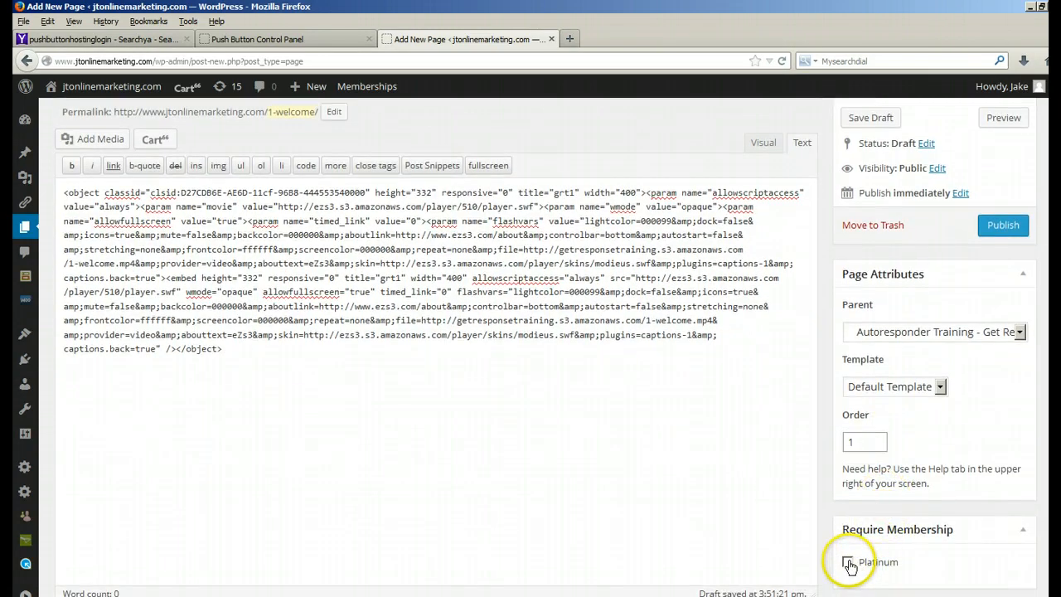
click(848, 563)
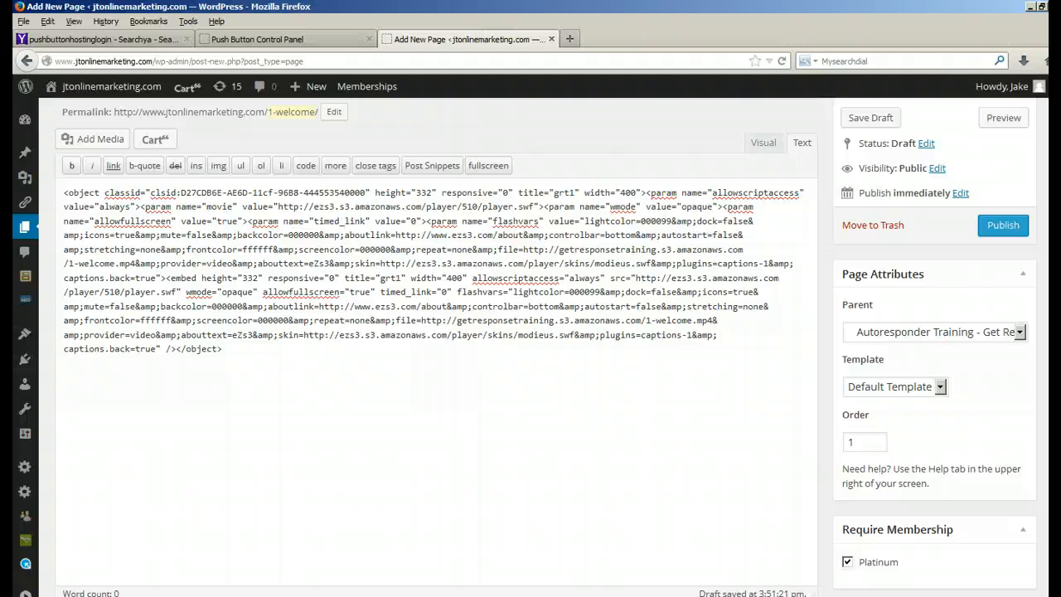
Step: Copy the [sb_sibling_next] shortcode from the Parent child plug in codes file into the page below the video embed code
click(382, 595)
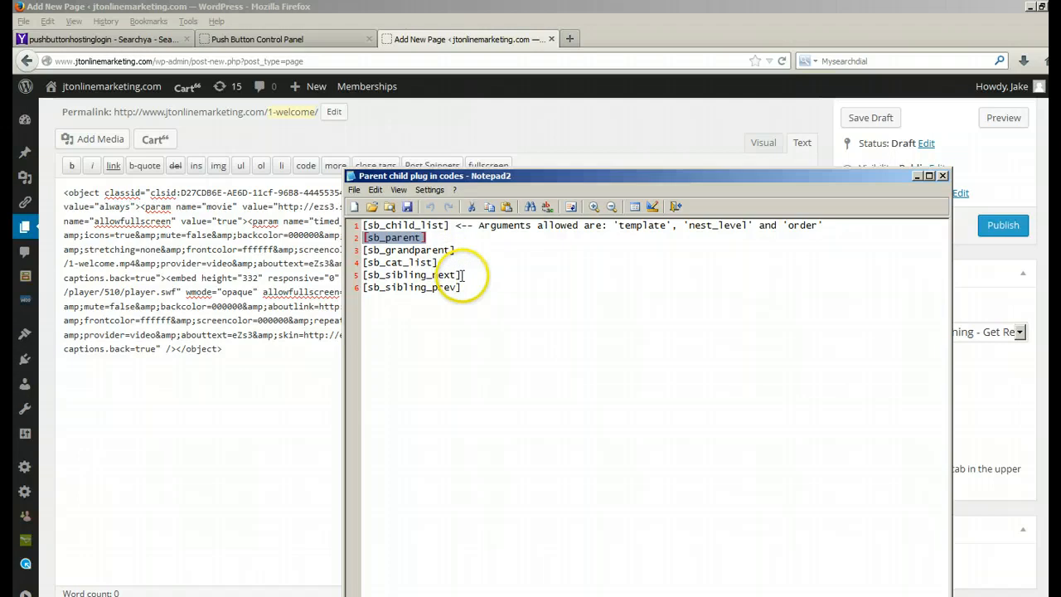
drag(462, 276, 358, 275)
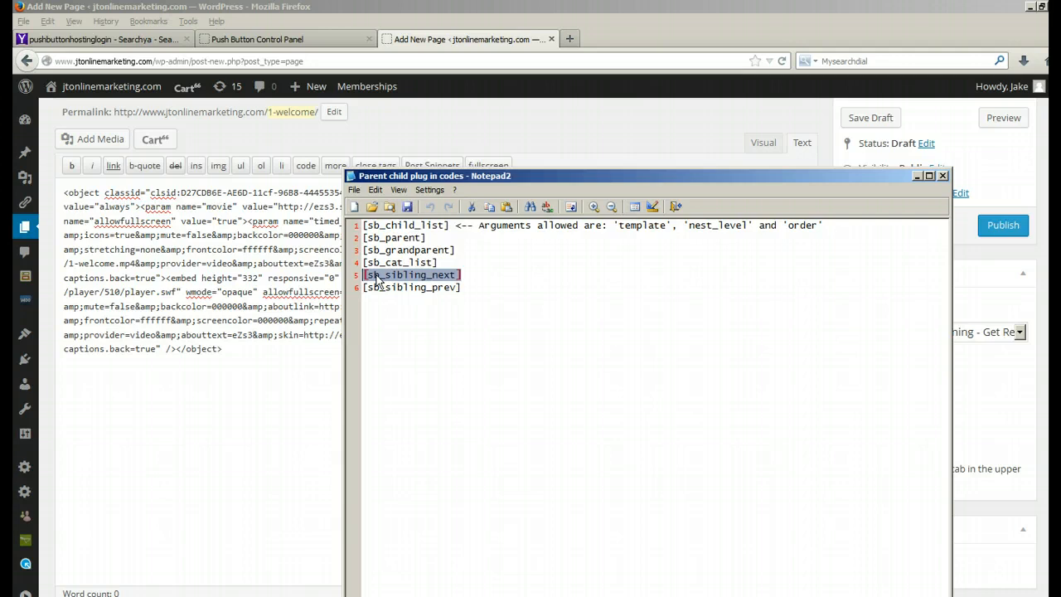
right_click(376, 276)
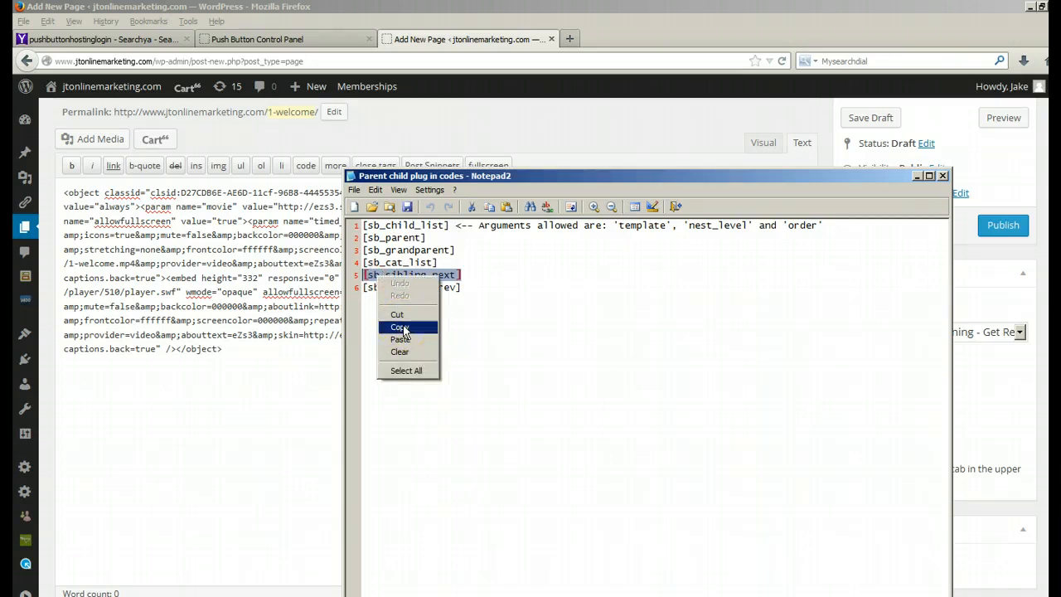
click(400, 327)
click(224, 349)
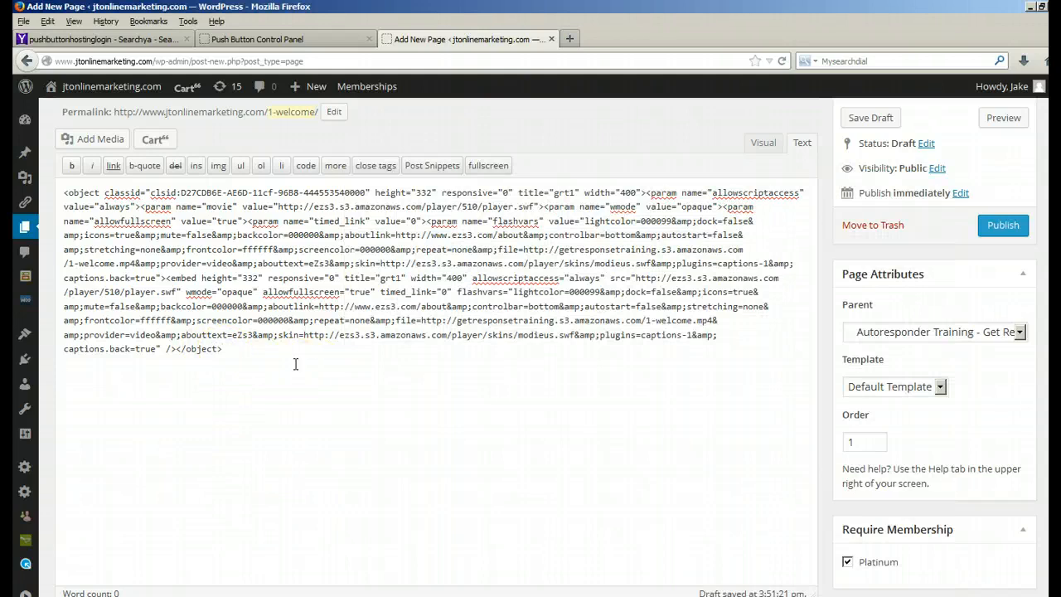
click(65, 377)
right_click(65, 378)
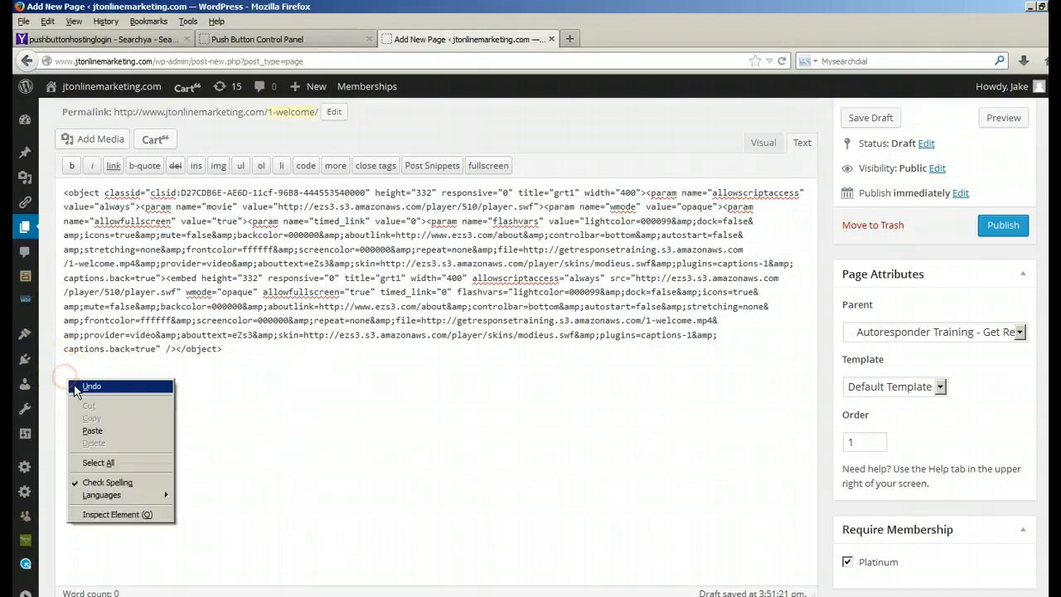
click(88, 431)
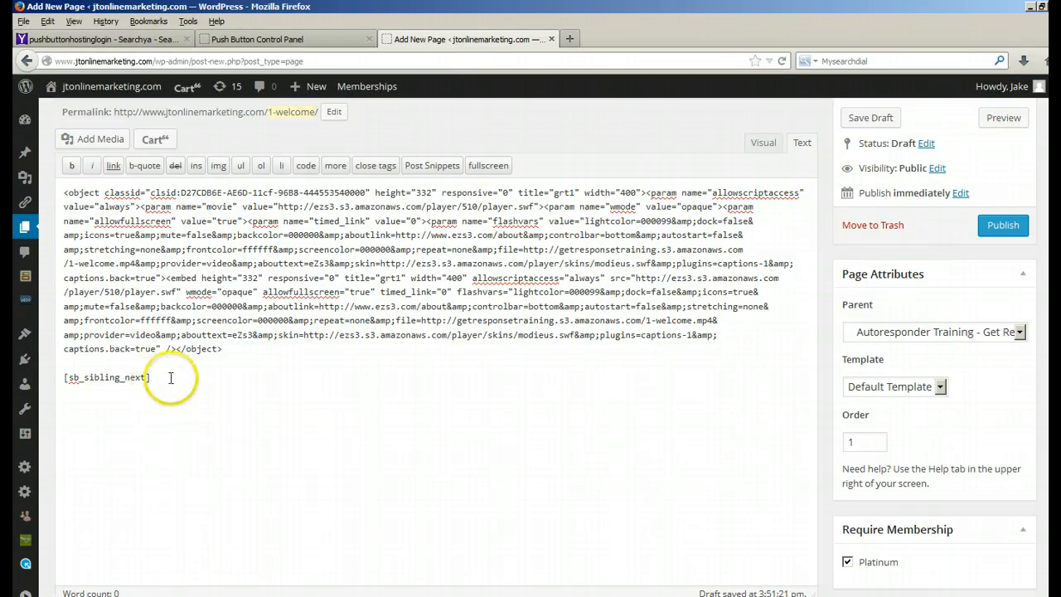
Step: Close the EZs3 Get Response embed codes text file
click(264, 451)
click(271, 448)
key(alt+Tab)
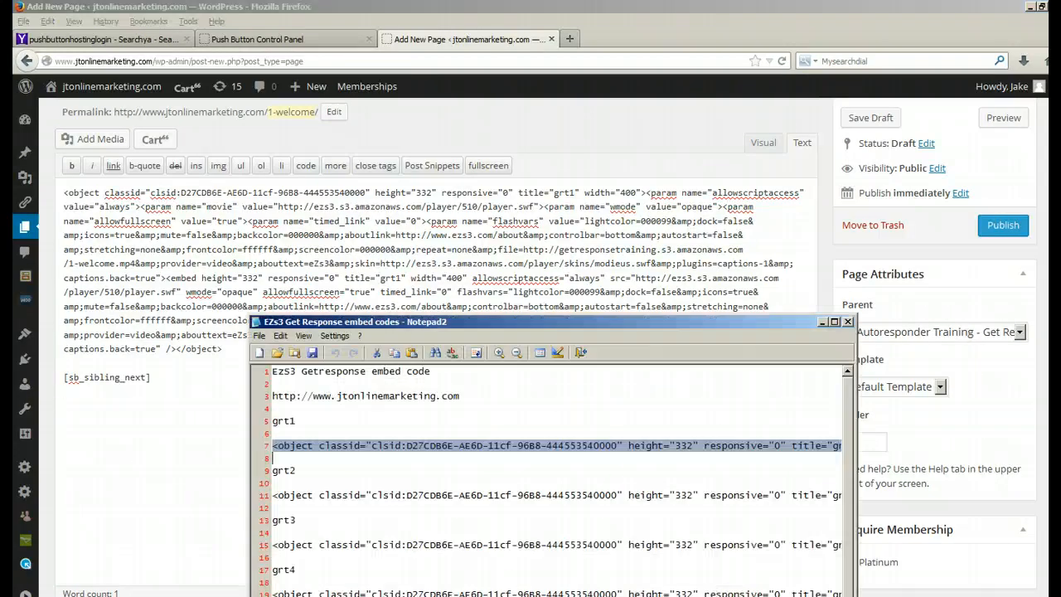
click(847, 322)
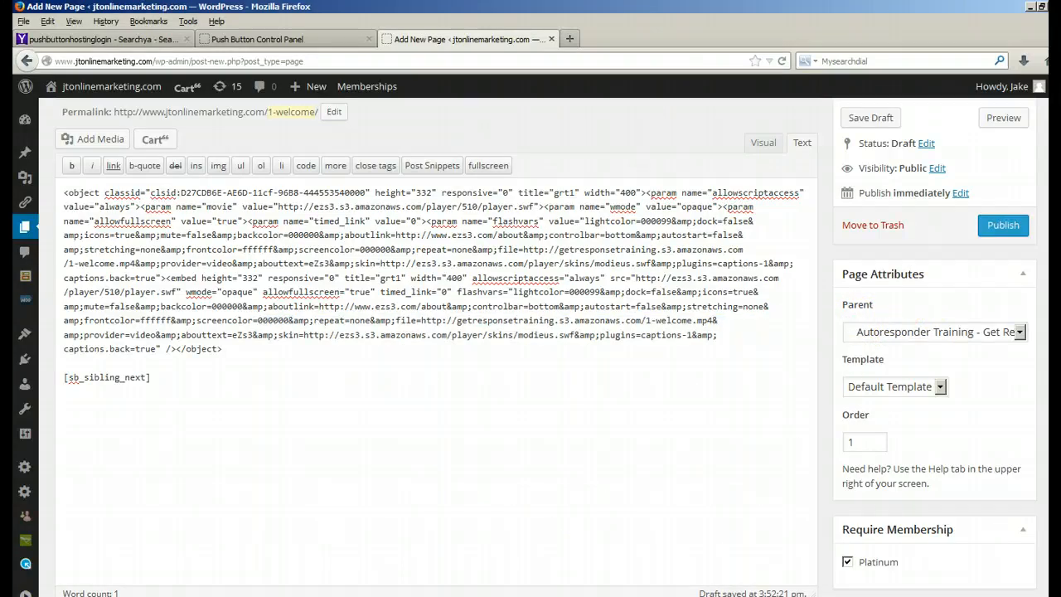
Step: Copy the [sb_parent] shortcode from the Parent child plug in codes file into the page below [sb_sibling_next]
key(alt+Tab)
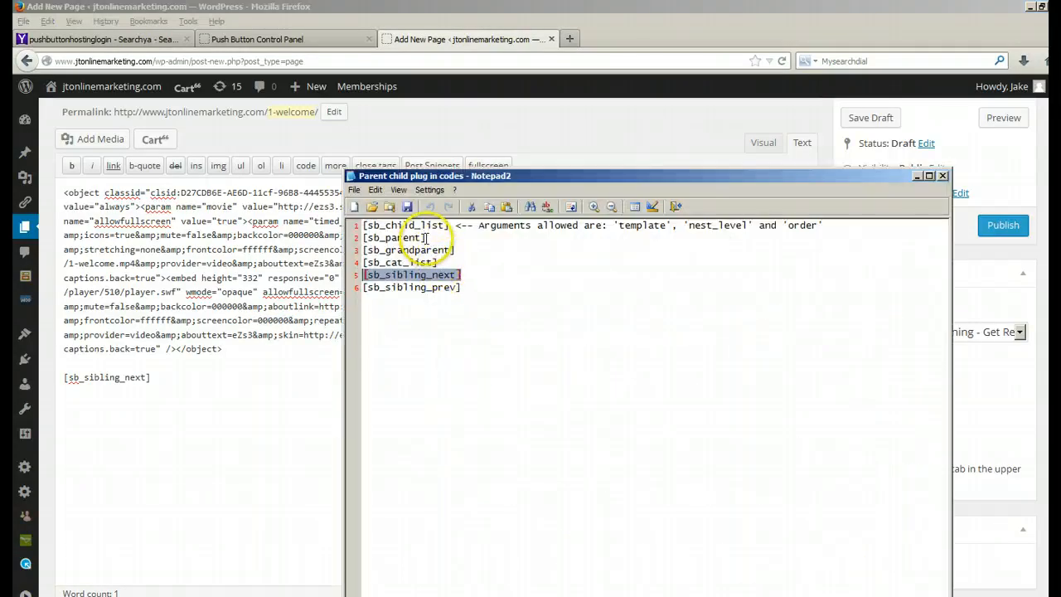
click(426, 237)
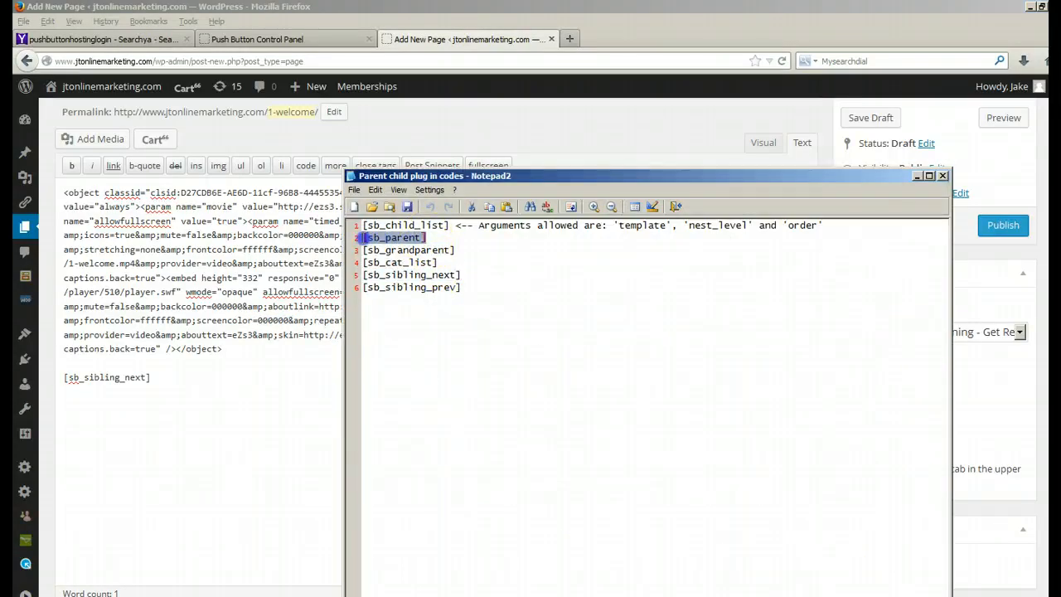
right_click(374, 242)
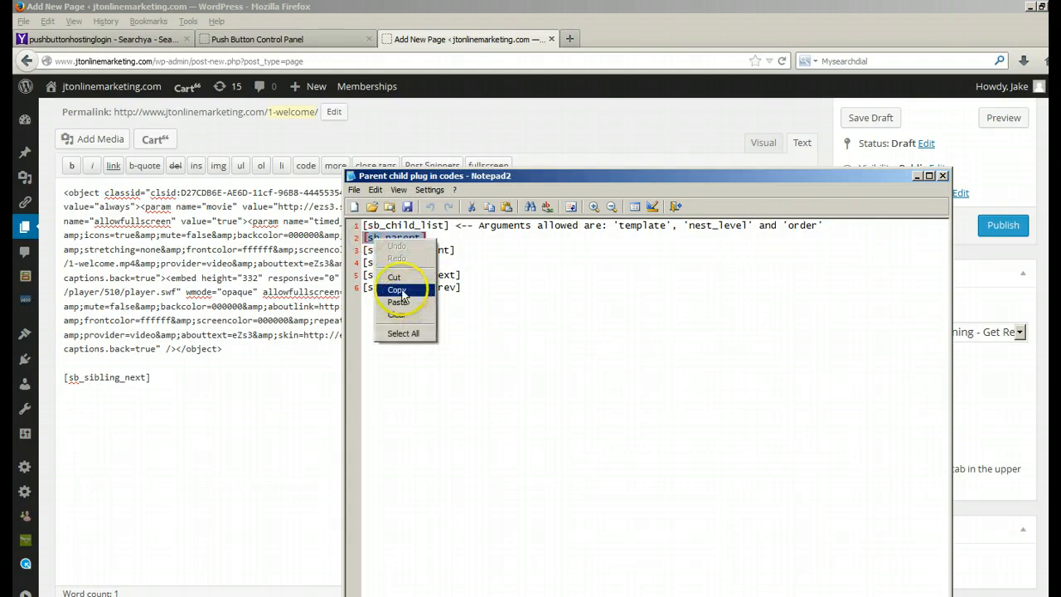
click(397, 288)
click(80, 410)
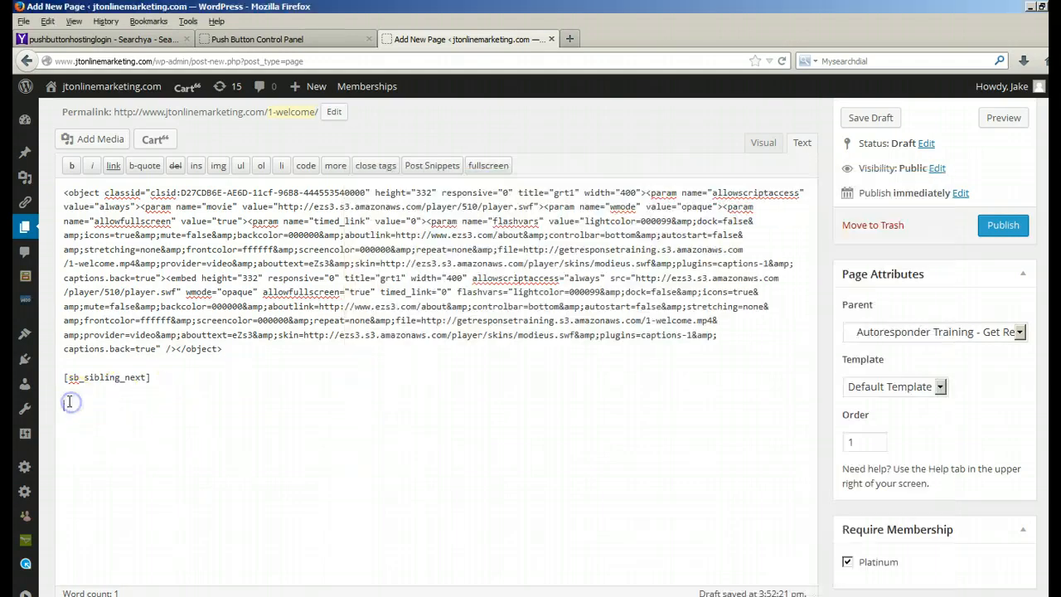
right_click(71, 404)
click(99, 455)
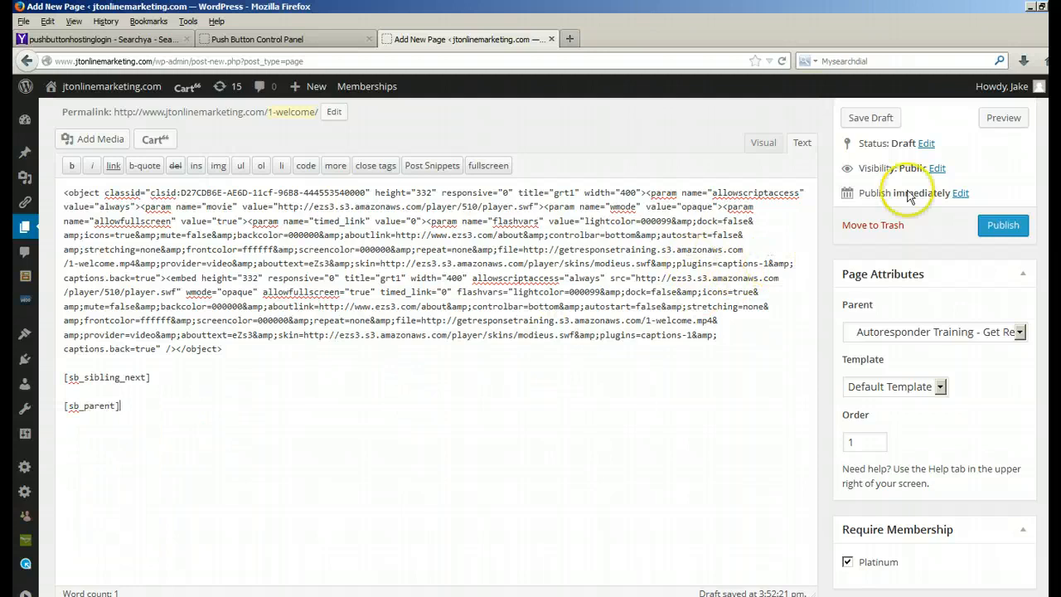
Step: Publish the 1 Welcome page and show its content in the visual editor
click(998, 229)
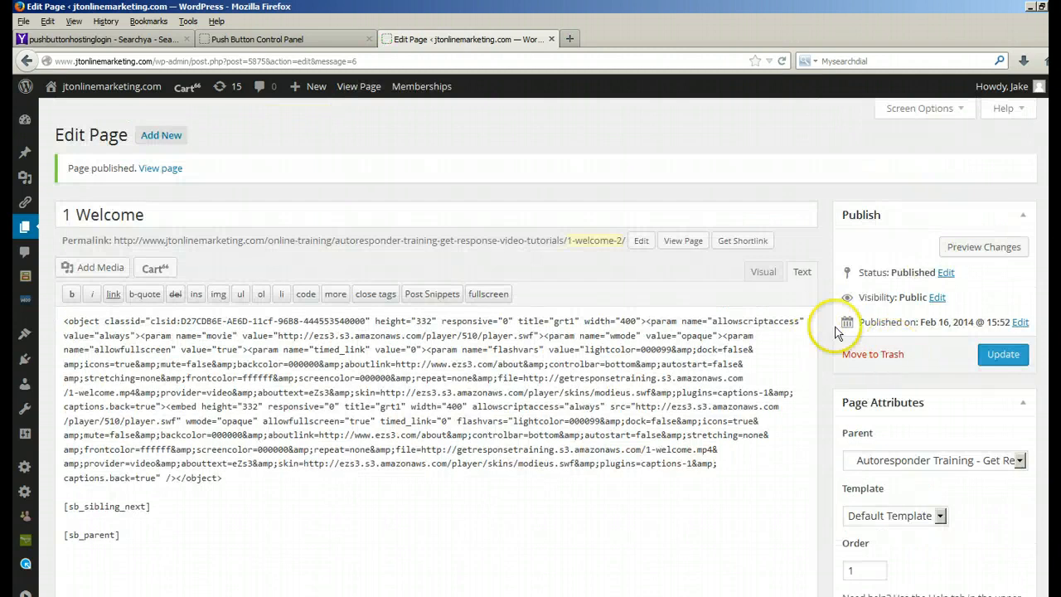
click(764, 273)
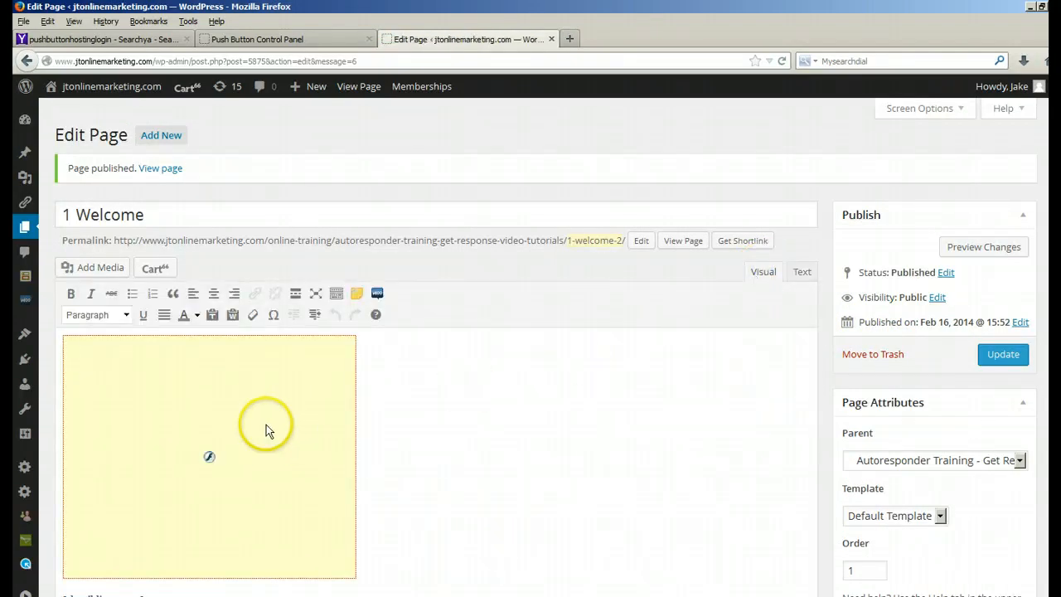
scroll(427, 406, down, 2)
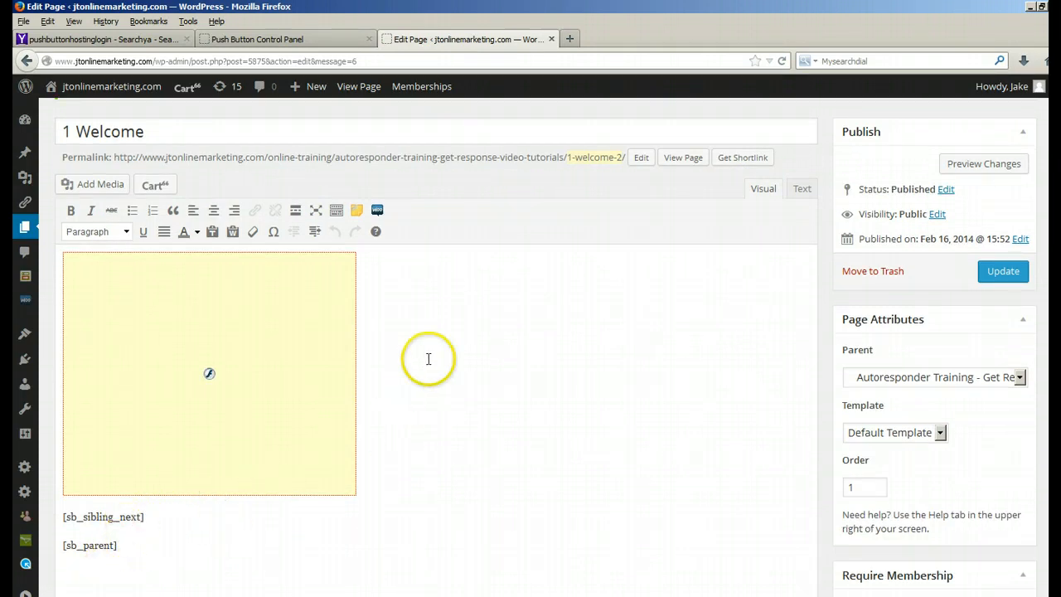
scroll(417, 318, up, 2)
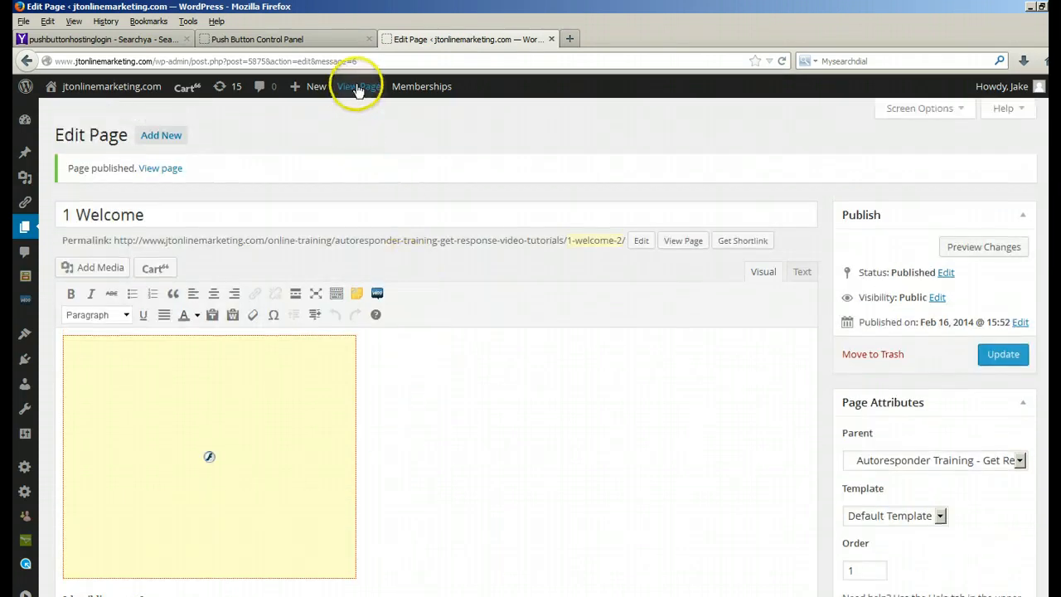
Step: View the published 1 Welcome page and follow its link to the Autoresponder Training – Get Response Video Tutorials parent page
click(357, 88)
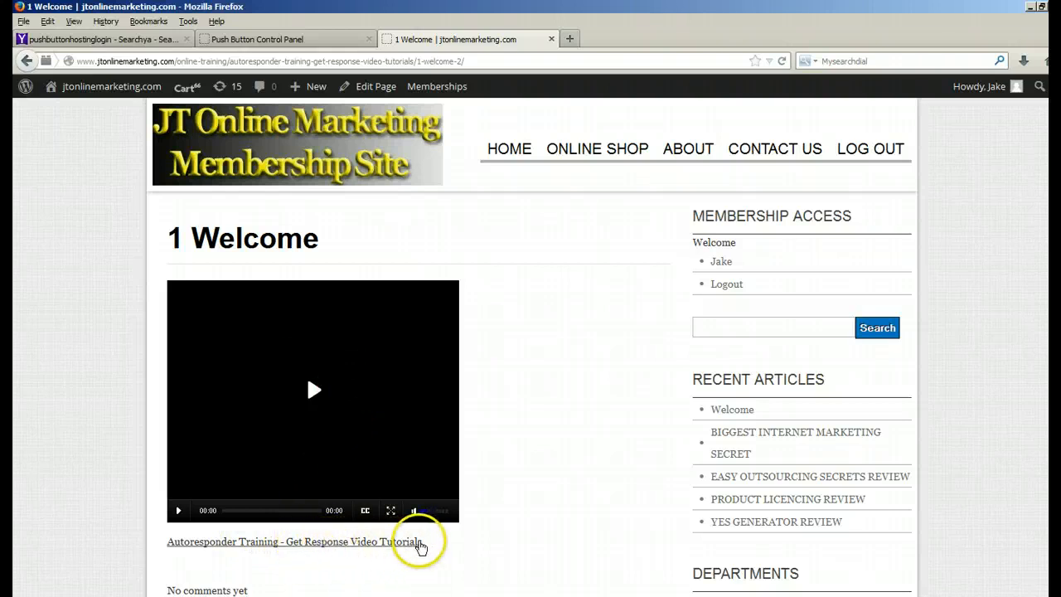
scroll(507, 448, down, 5)
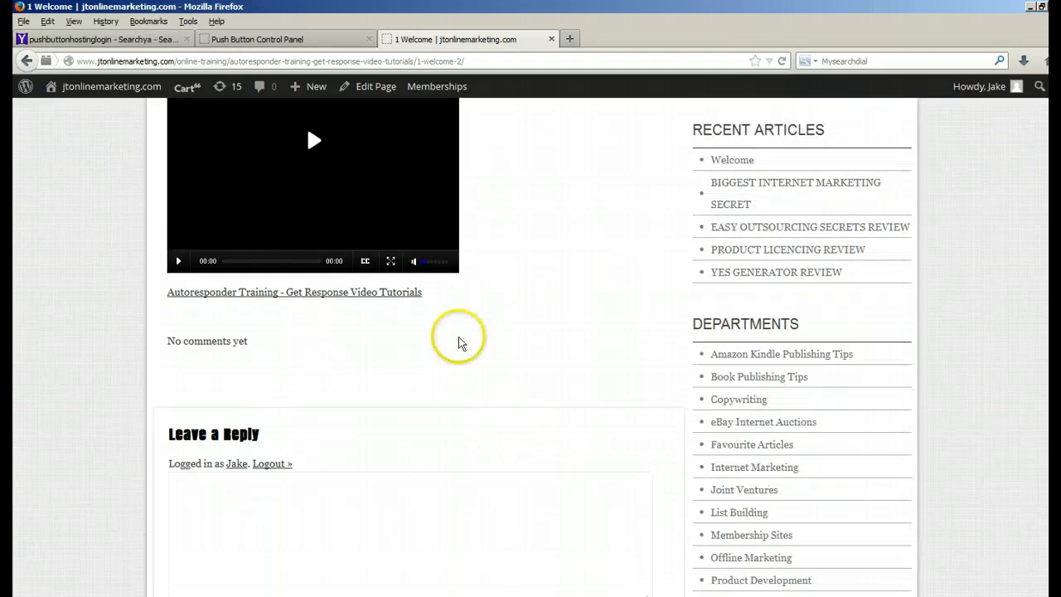
scroll(377, 240, up, 5)
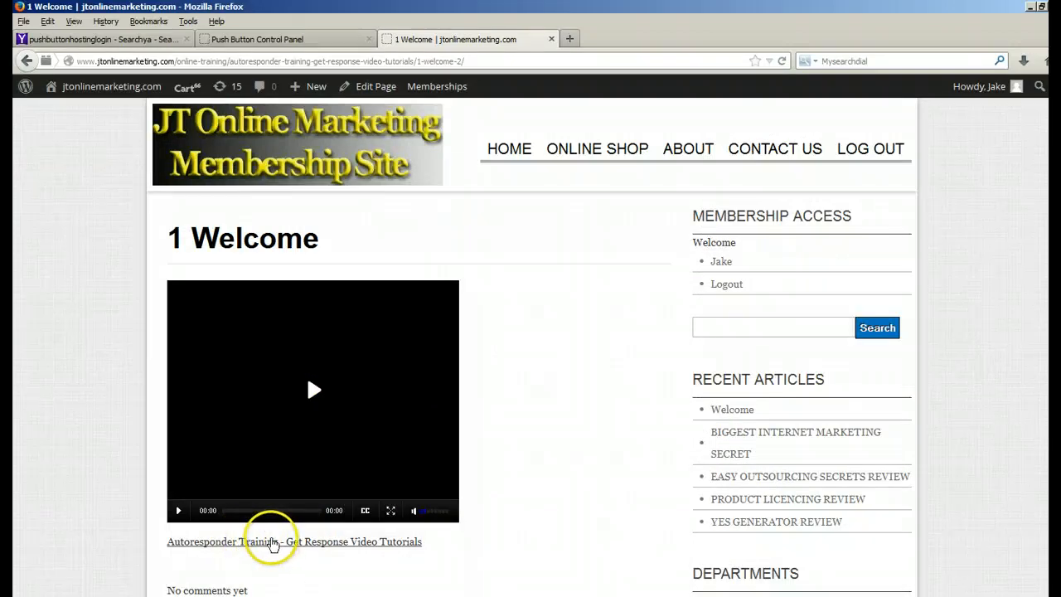
click(268, 543)
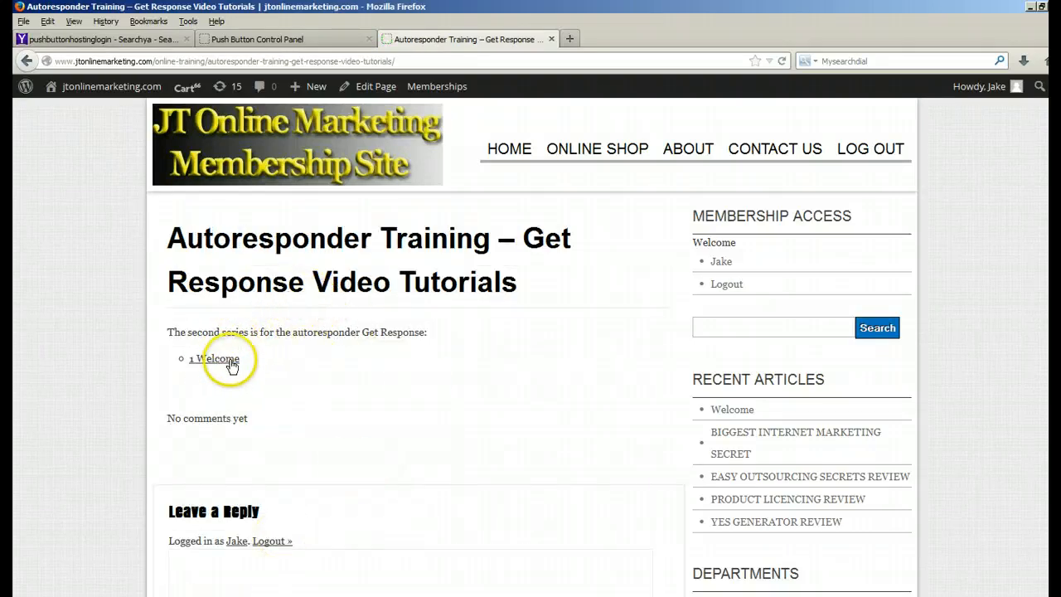
click(530, 292)
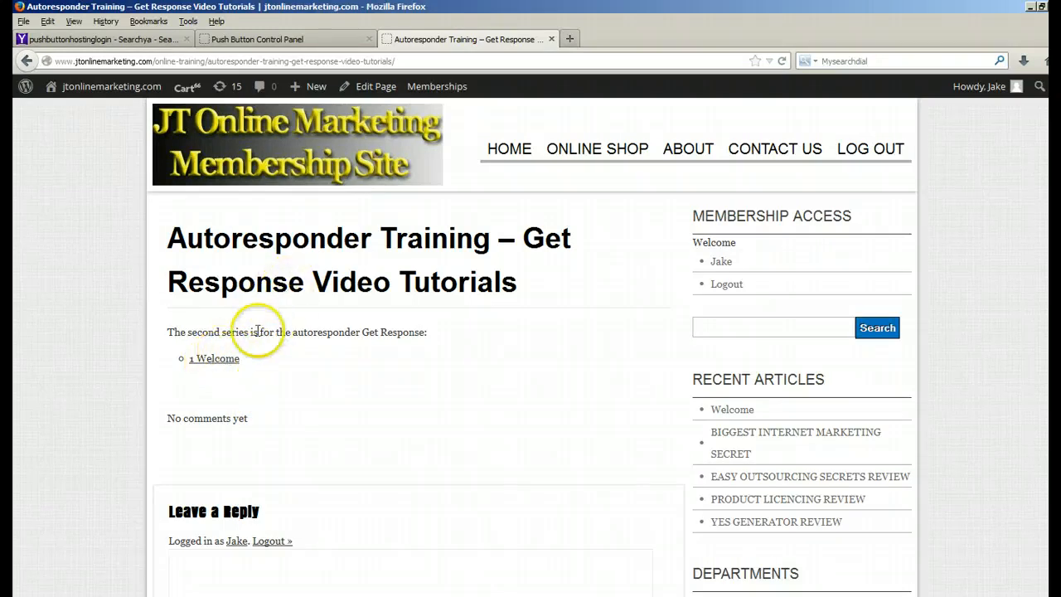
Step: Open 1 Welcome from the parent page's child list and play its embedded video in full screen
click(217, 360)
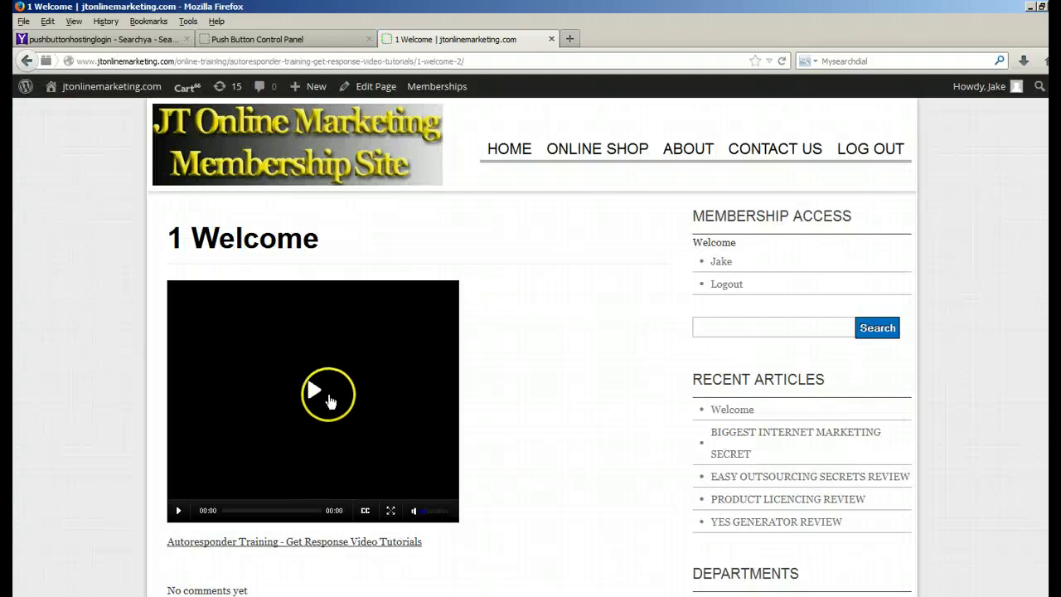
click(315, 393)
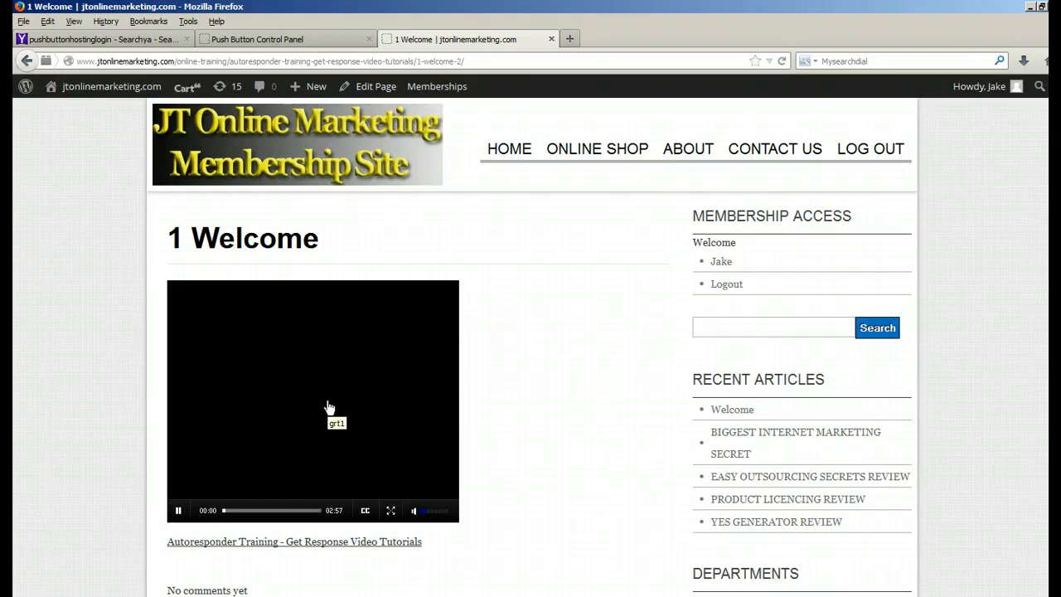
click(391, 510)
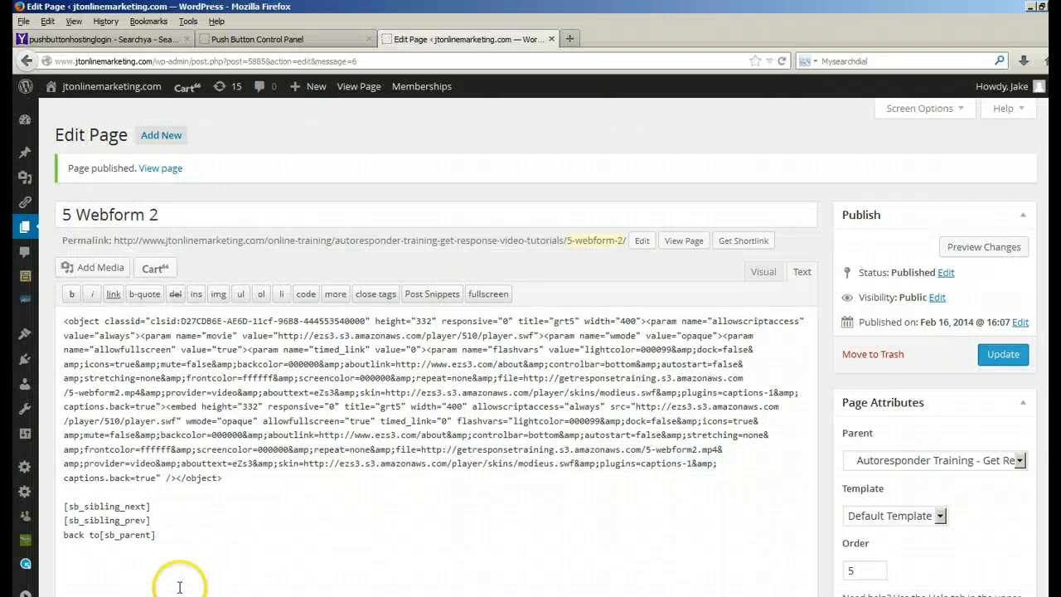
Step: View the published 5 Webform 2 page and follow its link to the previous page, 4 webform 1
click(353, 88)
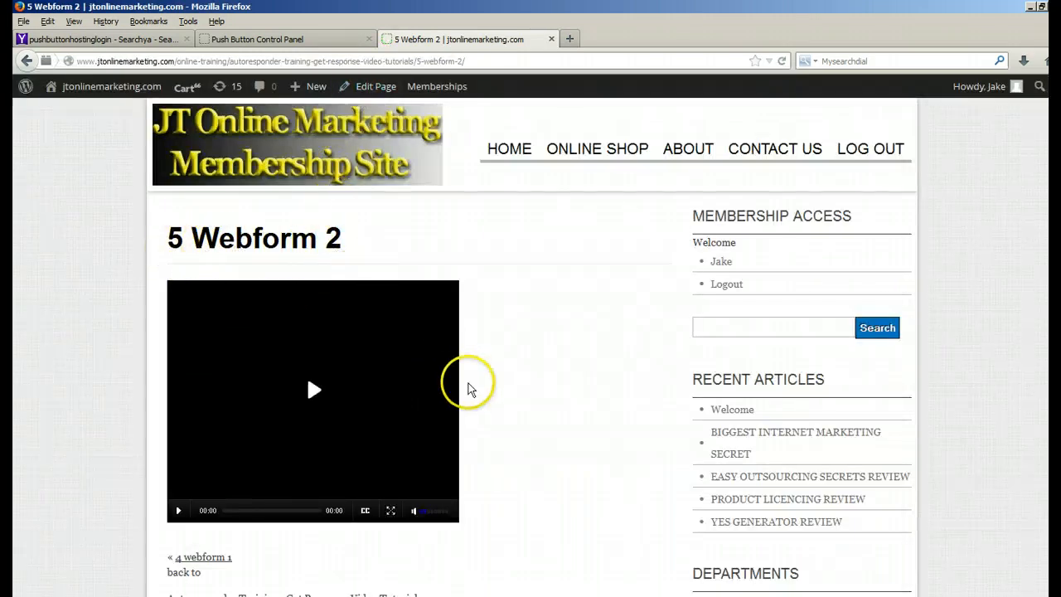
scroll(524, 408, down, 2)
scroll(523, 408, down, 3)
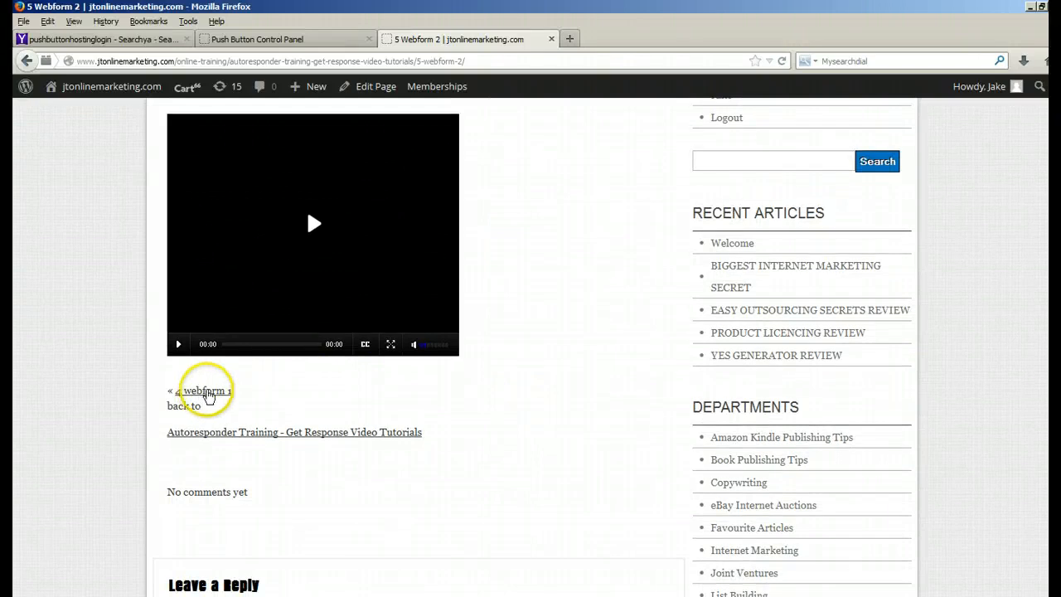
click(205, 396)
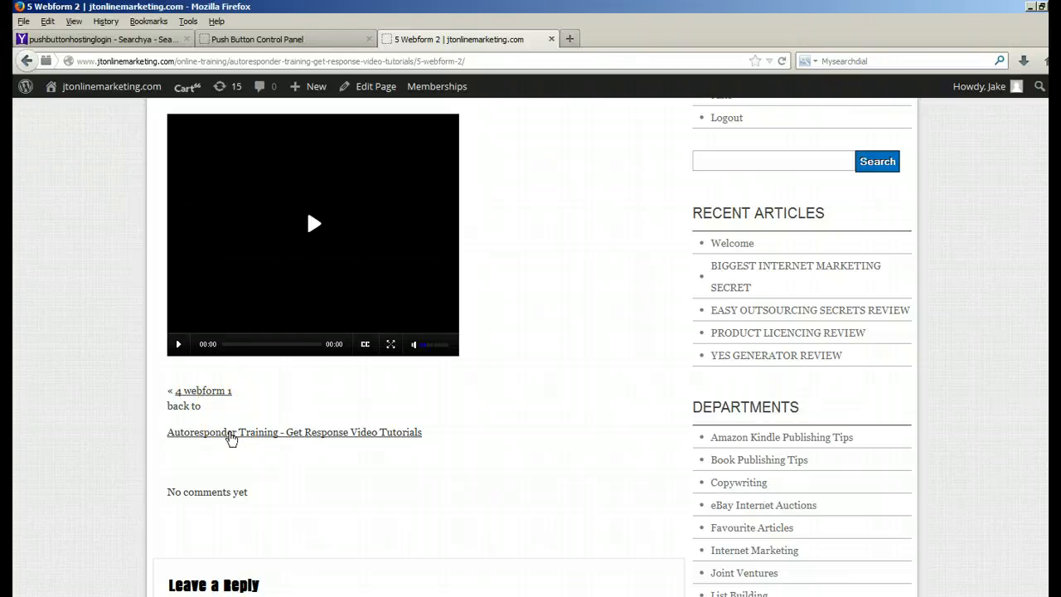
Step: Follow the parent link from 5 Webform 2, examine the parent page's [sb_child_list] shortcode in the editor, and return to the live page
click(231, 435)
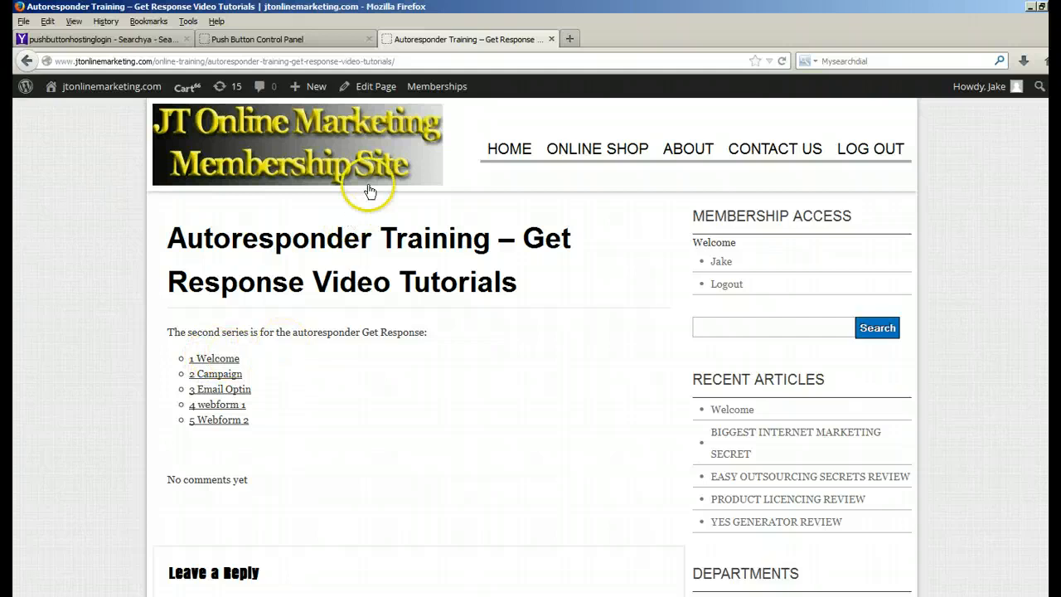
click(376, 87)
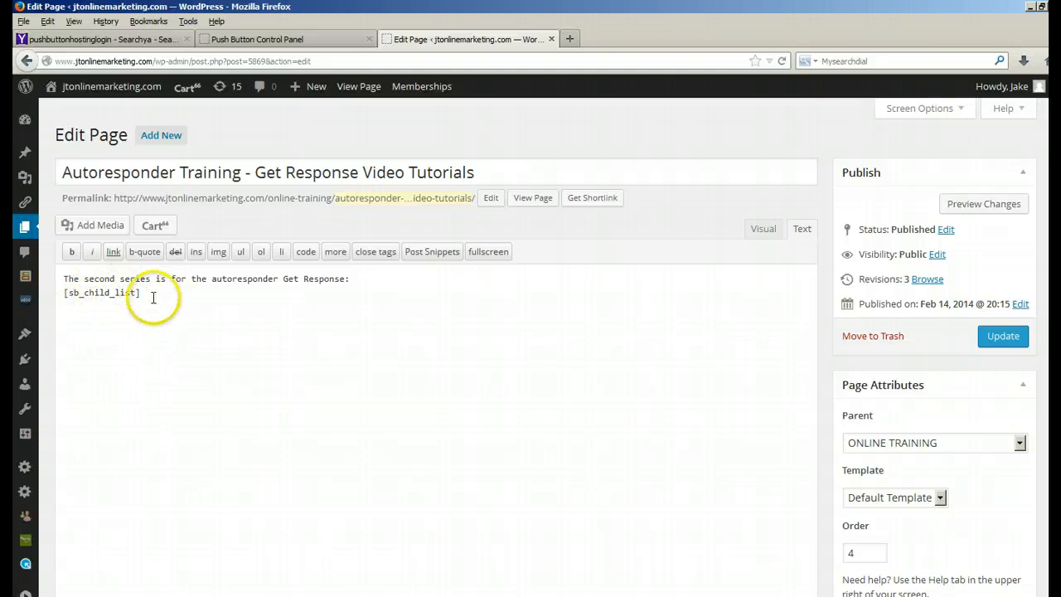
click(352, 90)
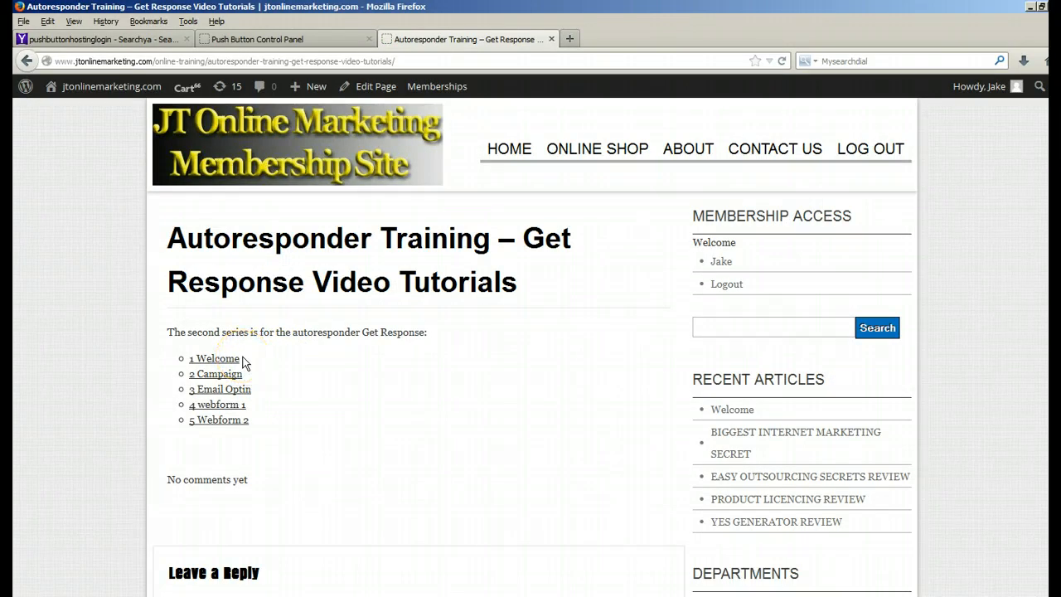
Step: Test the previous and next links between 5 Webform 2 and 4 webform 1, and open 4 webform 1 for editing
click(214, 423)
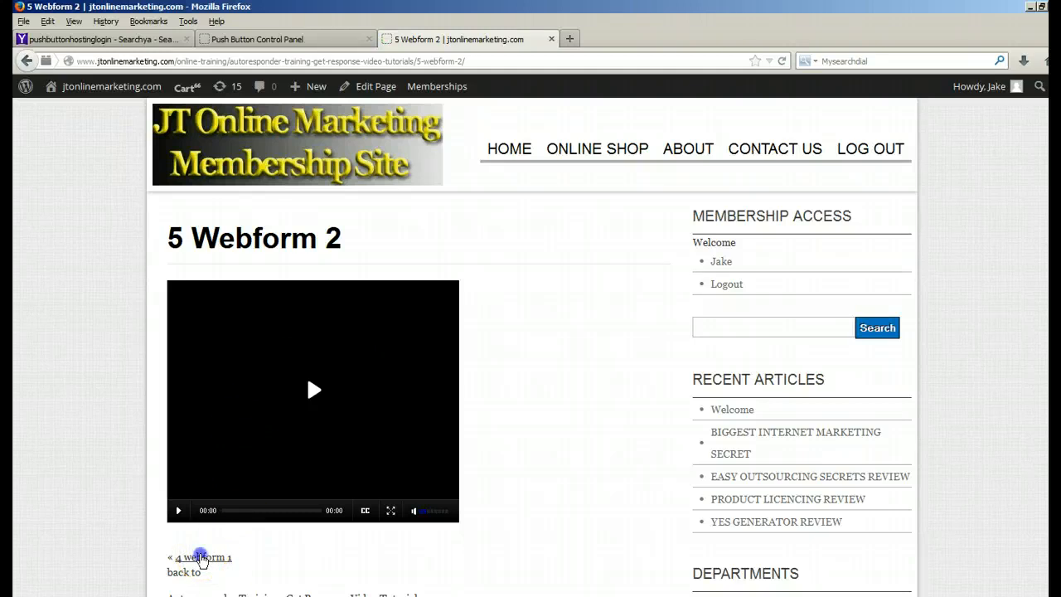
click(200, 557)
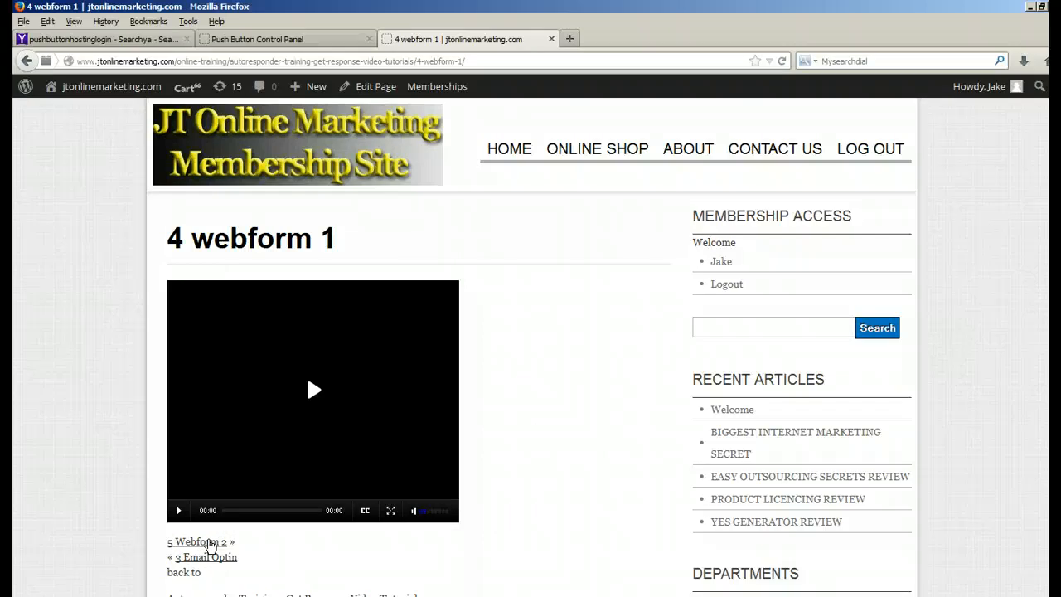
click(197, 544)
click(199, 543)
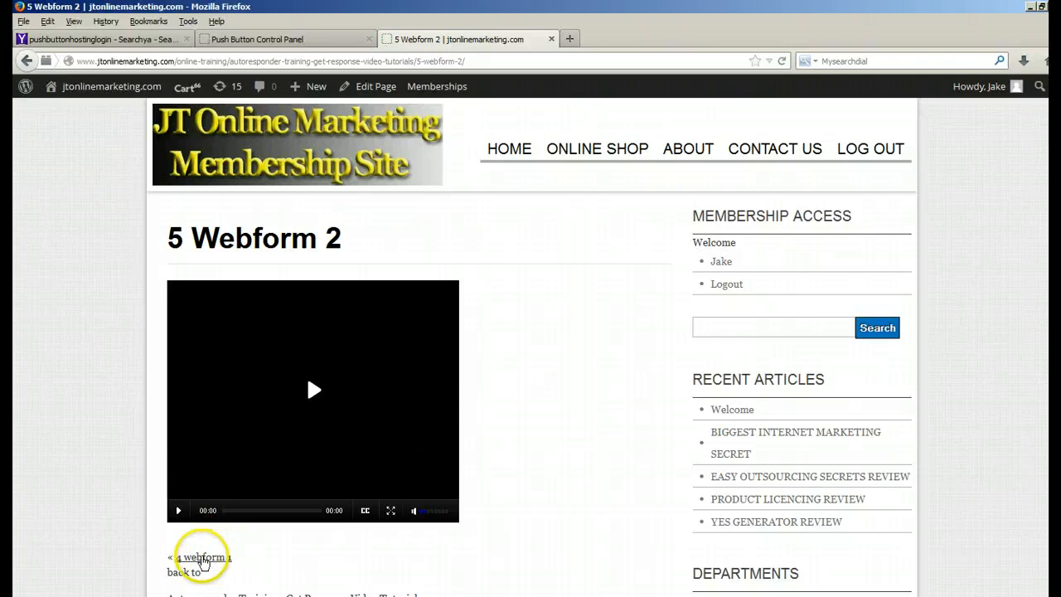
click(200, 560)
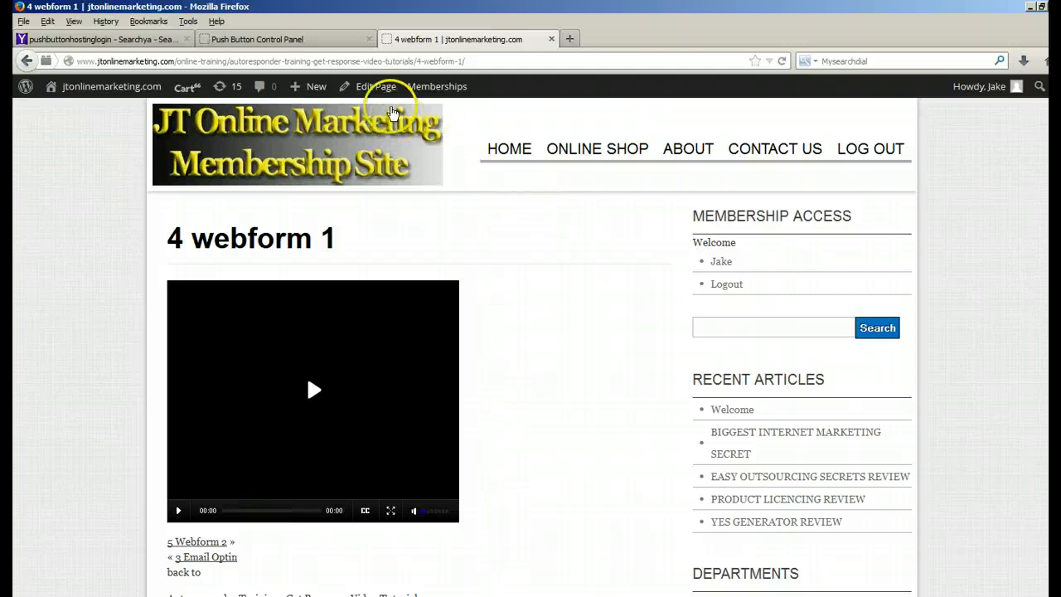
click(384, 87)
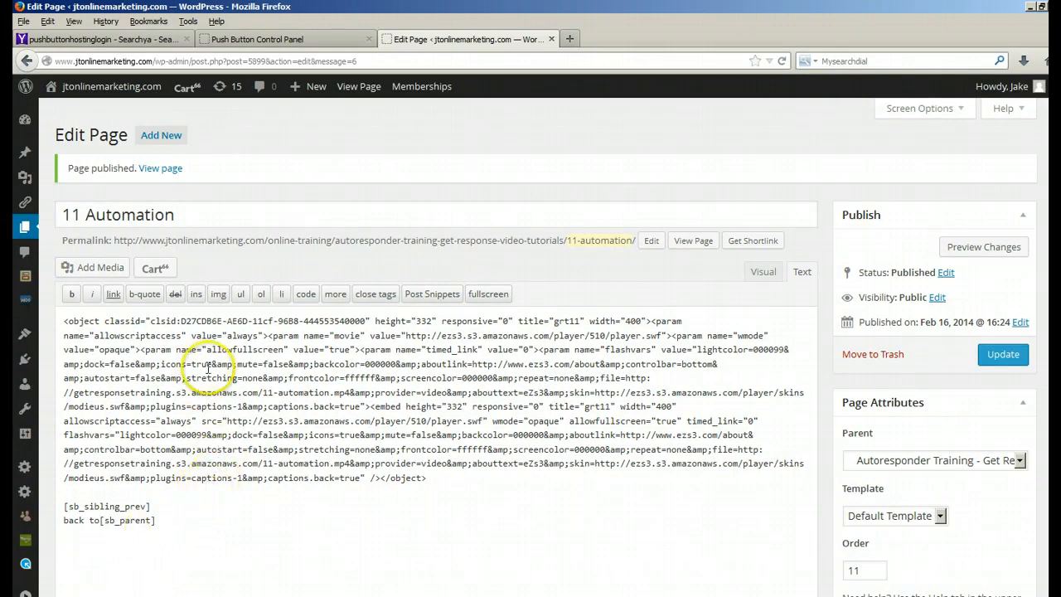
Step: View the published 11 Automation page and test the previous and next links between it and 10 More Clicks
click(160, 170)
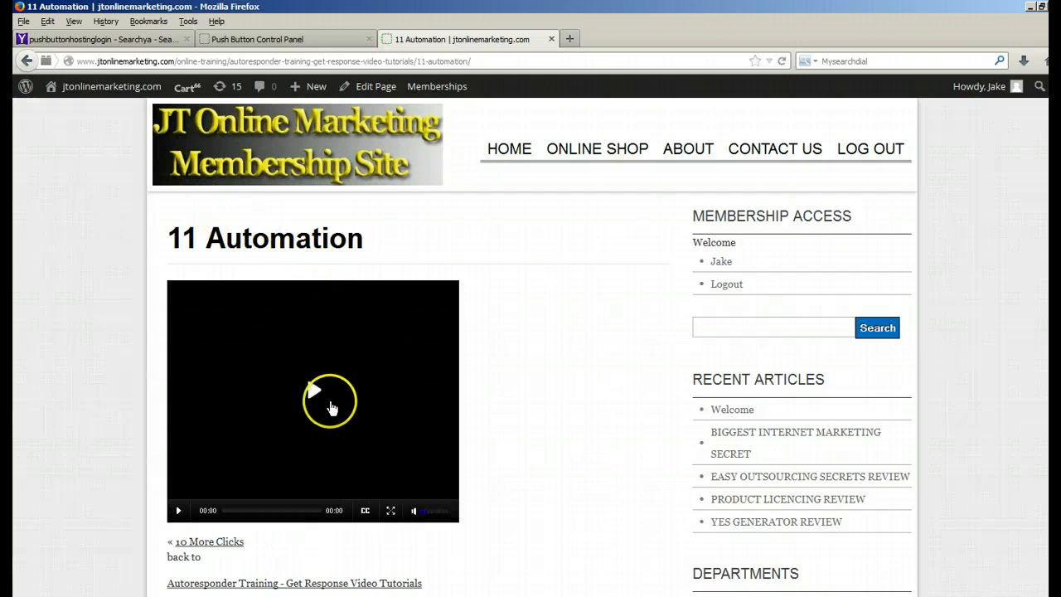
scroll(253, 527, down, 2)
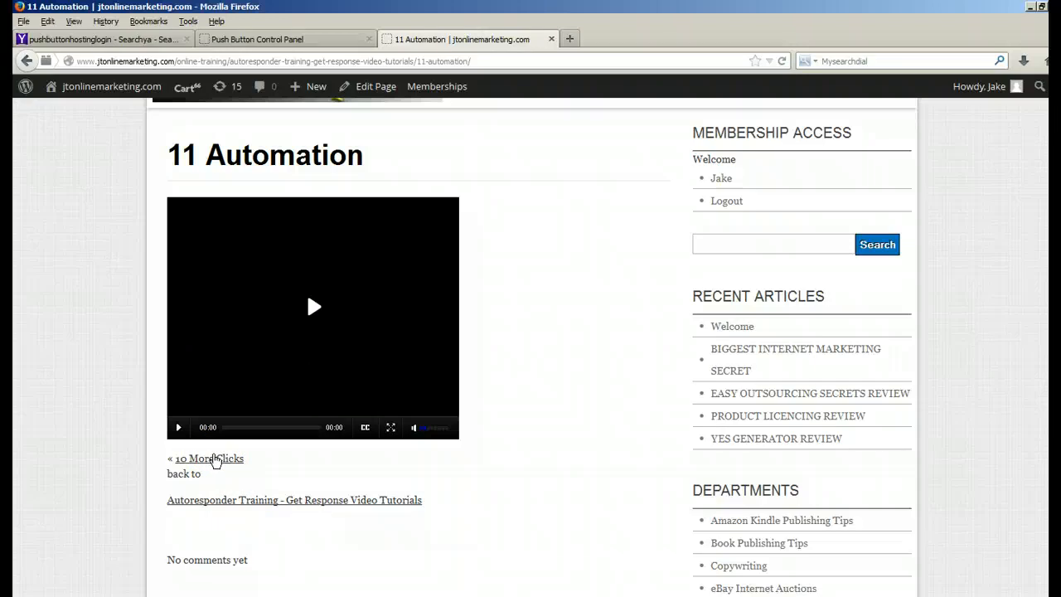
click(214, 458)
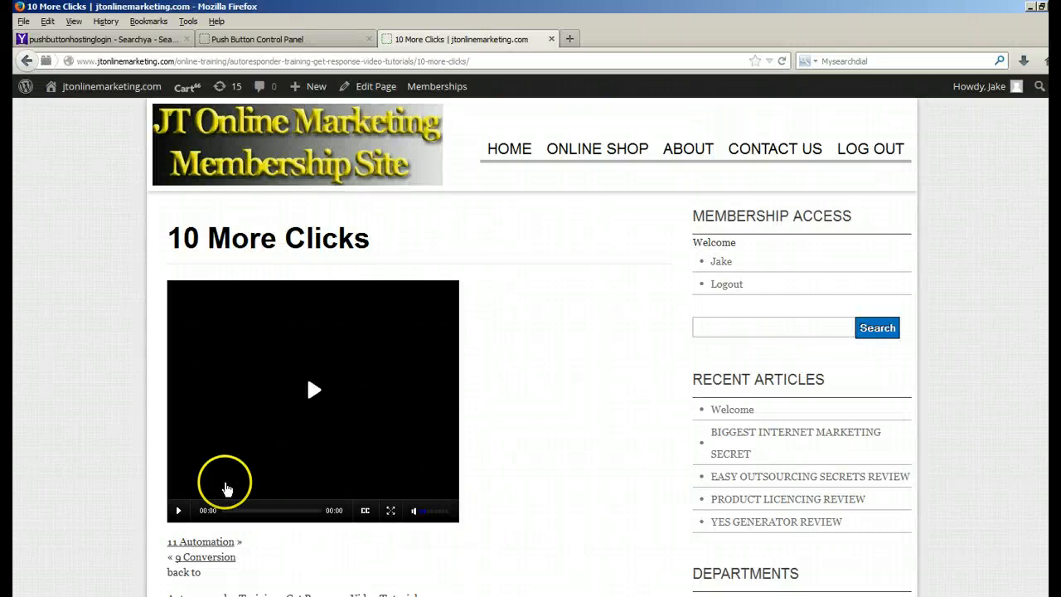
click(214, 543)
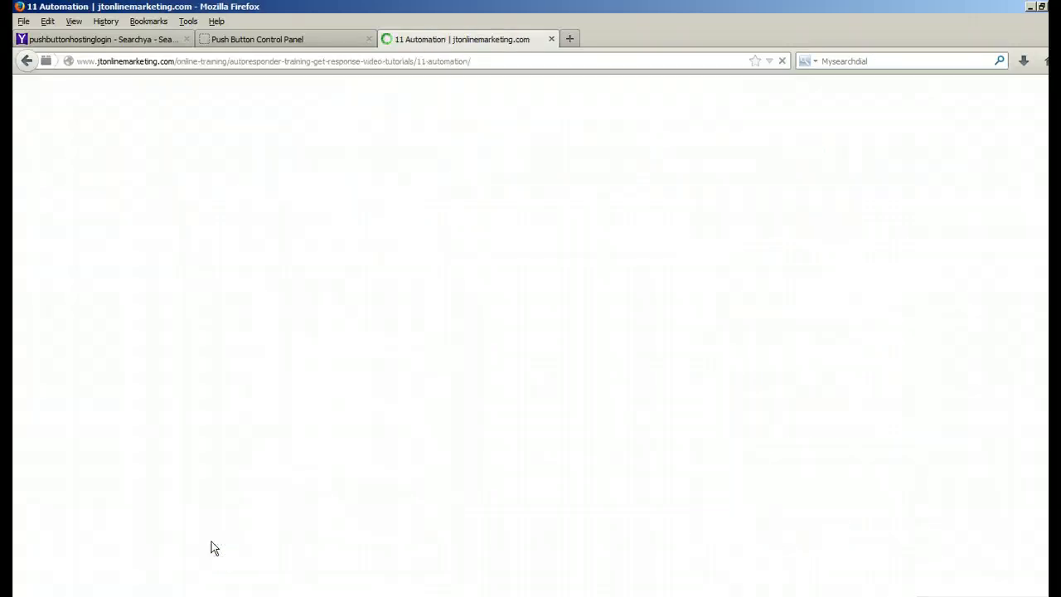
scroll(241, 522, down, 2)
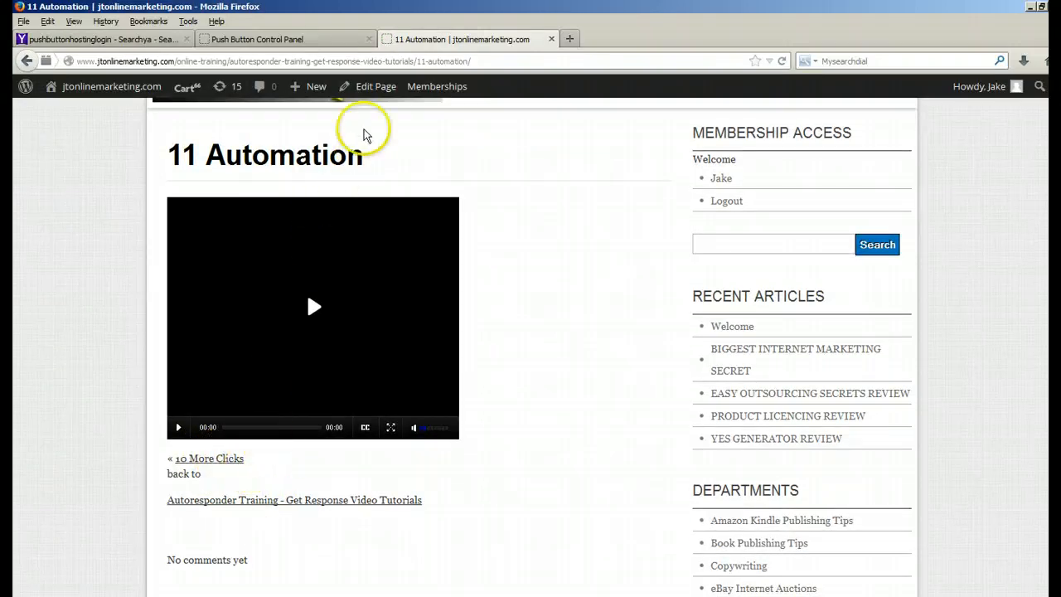
Step: Examine the navigation shortcodes of the 11 Automation and 10 More Clicks pages in the editor, returning to each live page
click(366, 93)
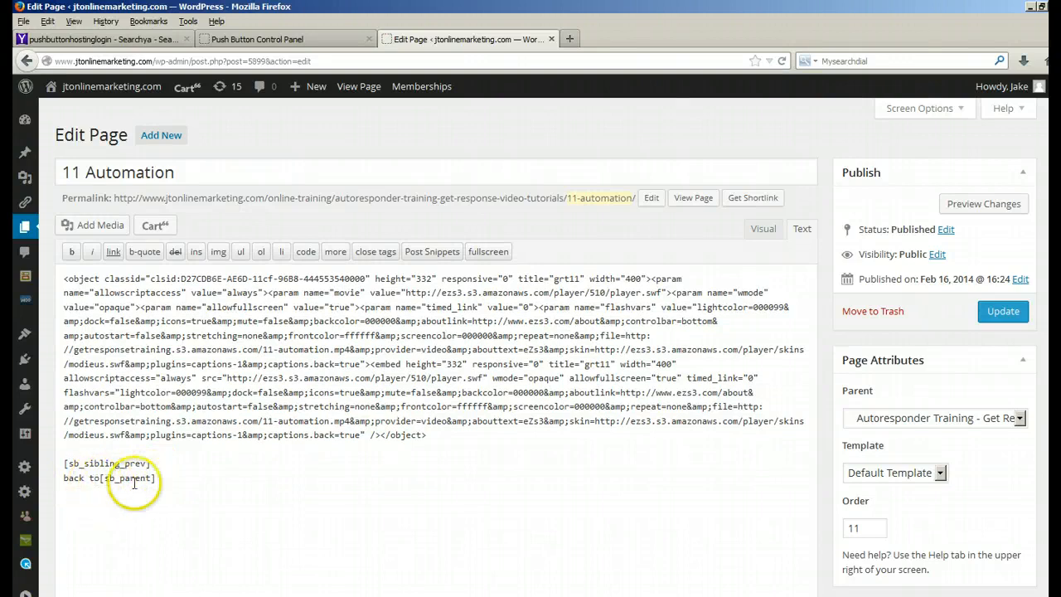
click(362, 91)
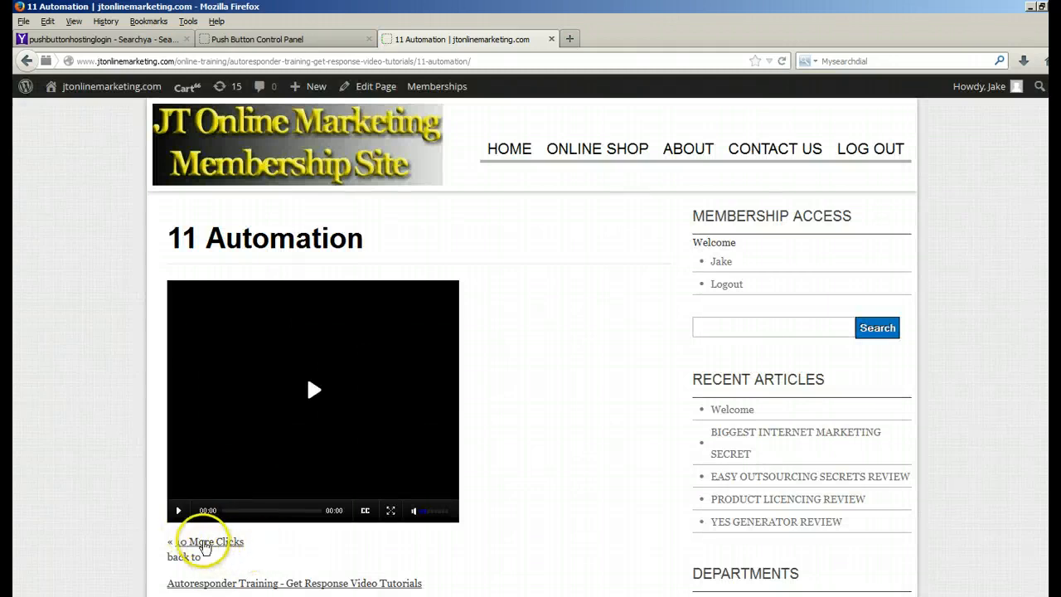
click(204, 544)
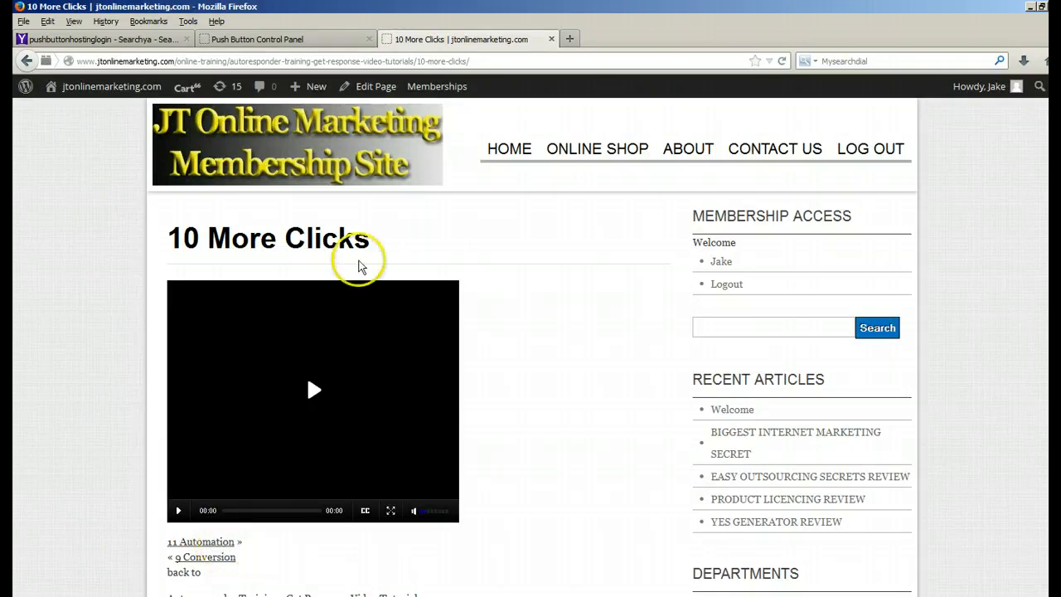
click(373, 86)
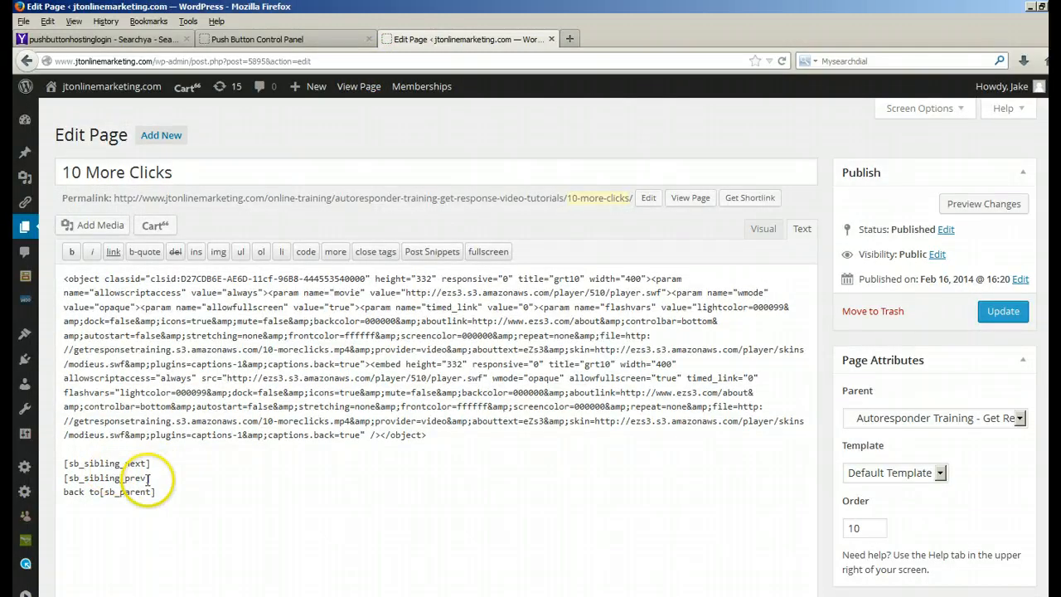
click(354, 90)
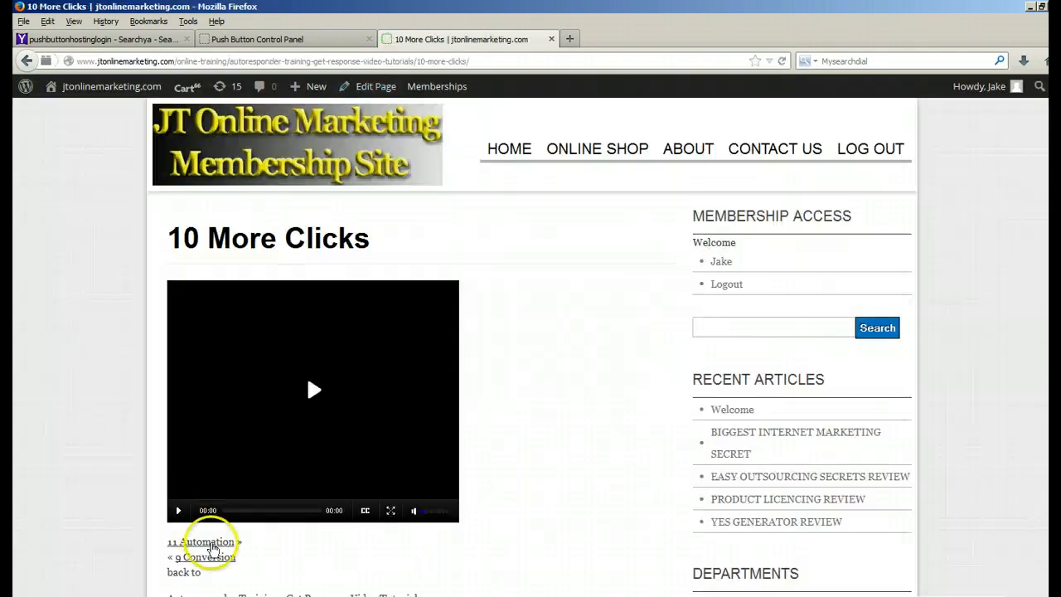
Step: Follow the parent link from 10 More Clicks and open 6 Autoresponder from the child list to check its navigation links
scroll(221, 560, down, 3)
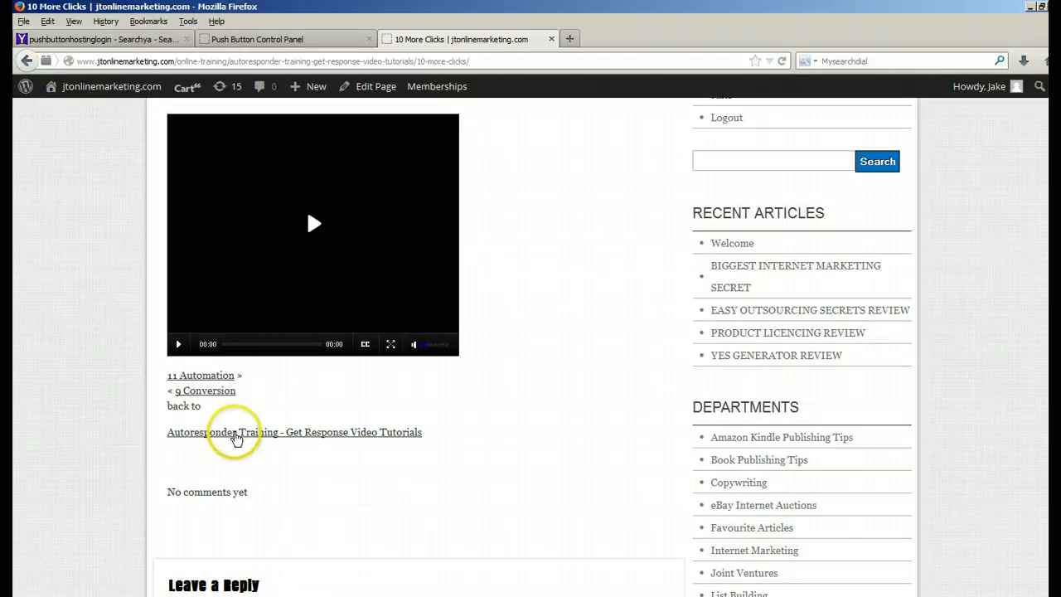
click(235, 433)
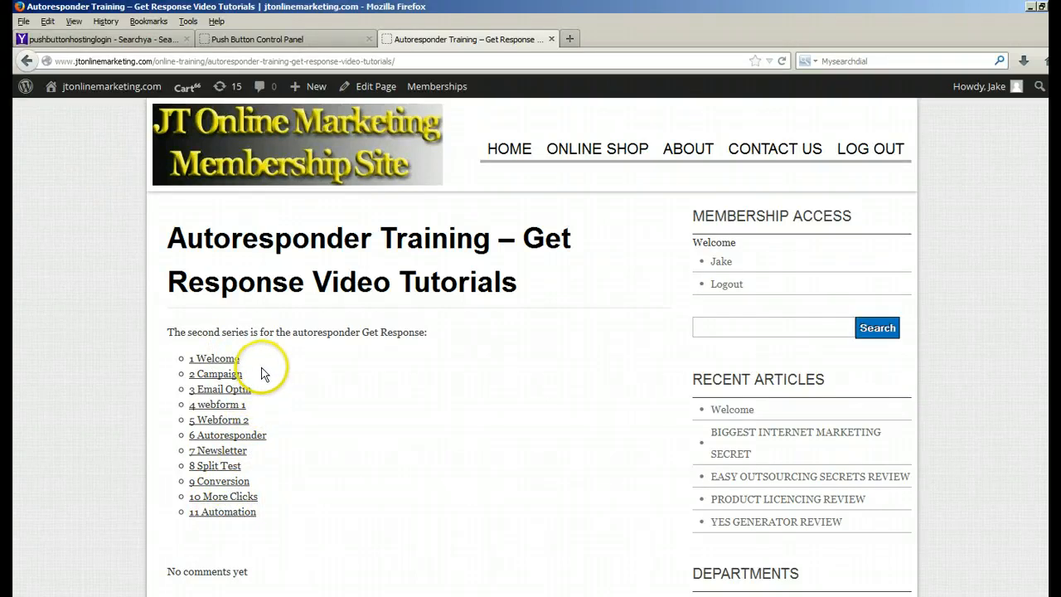
click(220, 436)
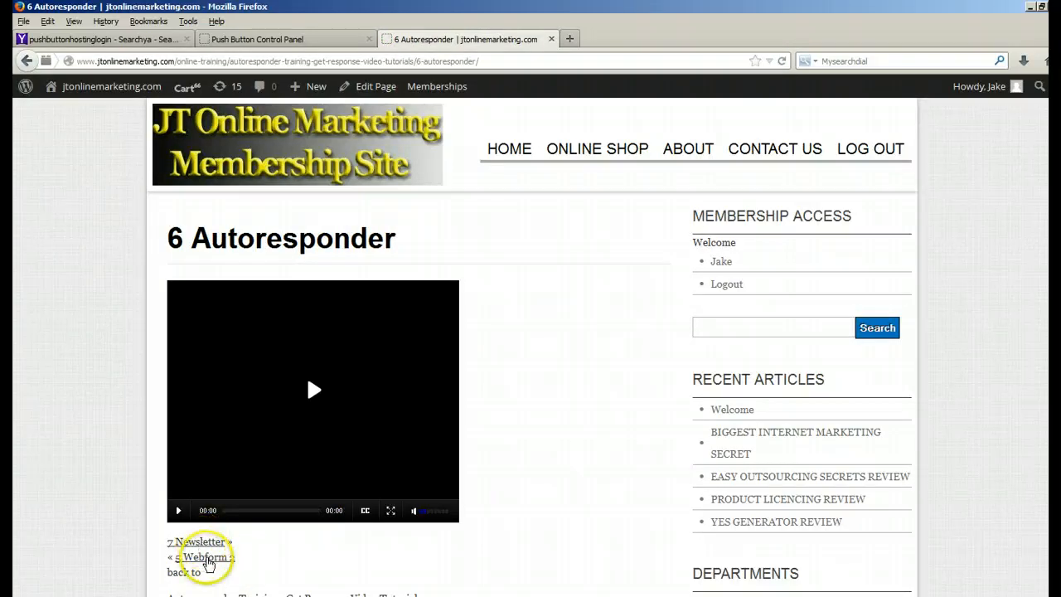
scroll(253, 563, down, 2)
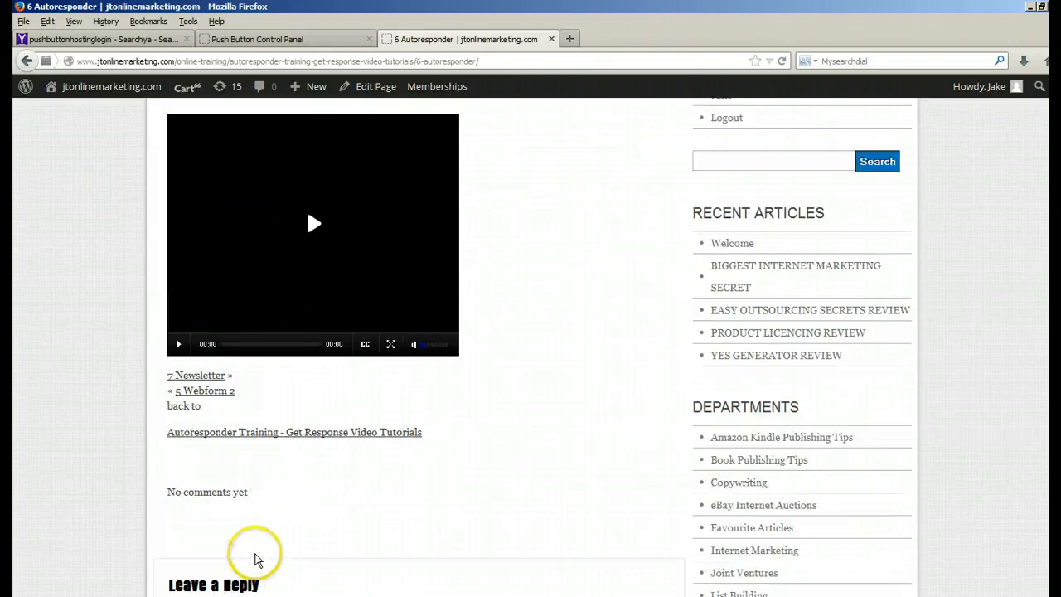
Step: Return to the parent page from 6 Autoresponder, examine its [sb_child_list] shortcode in the editor, and go back to the live page
click(259, 434)
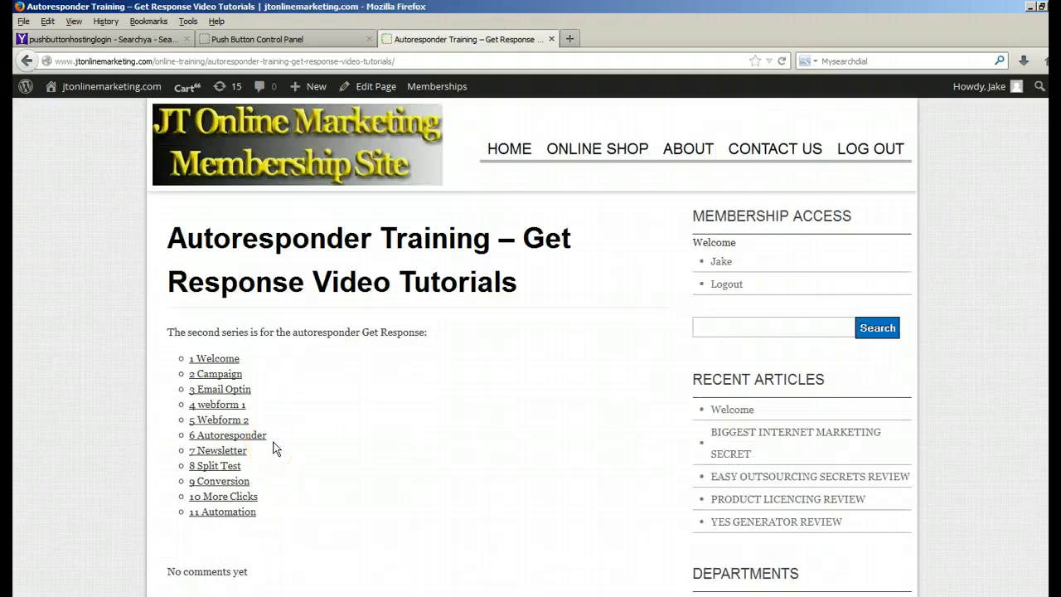
click(377, 94)
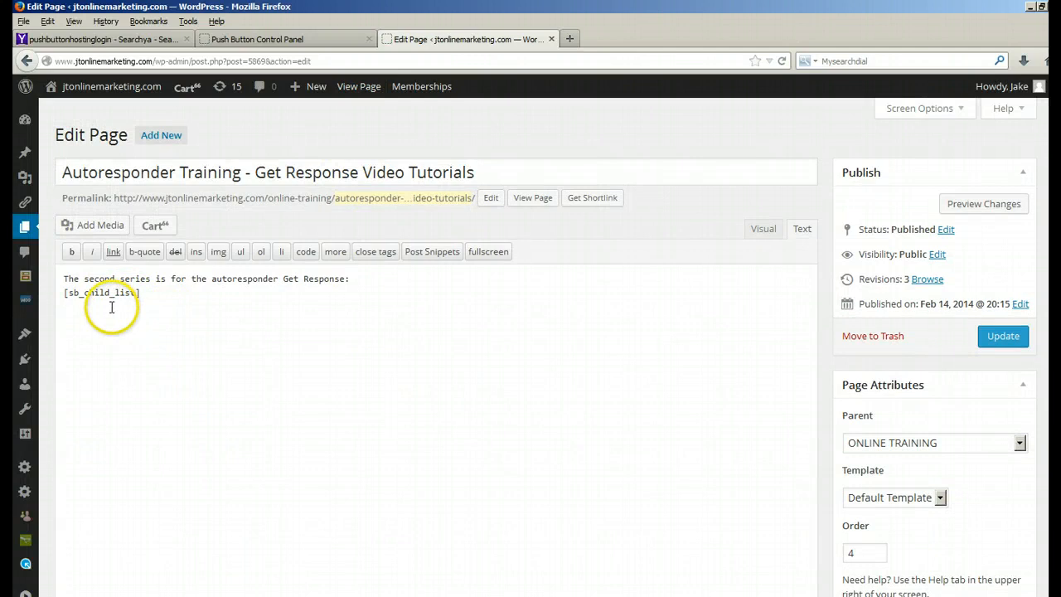
click(350, 87)
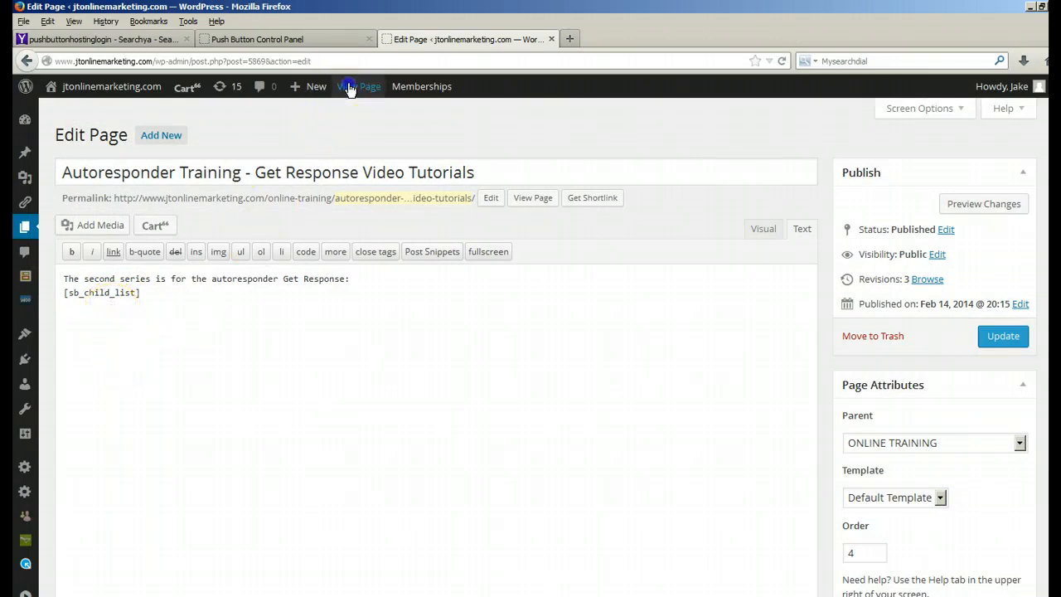